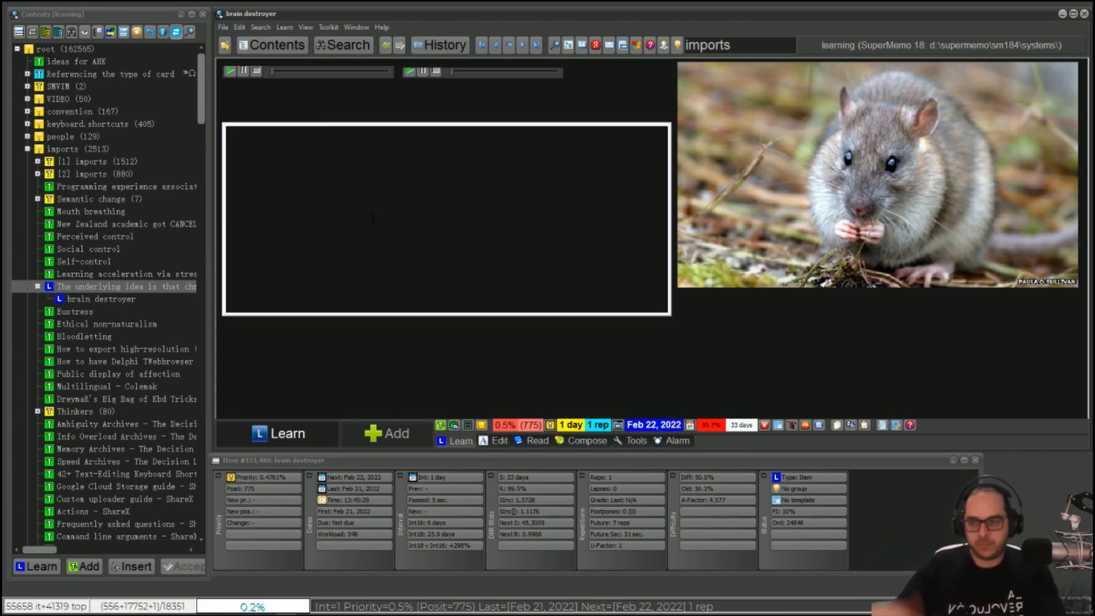
Try out symbol hotstrings, including one for the writing-hand symbol, in the empty question field and erase each symbol
type("#vv")
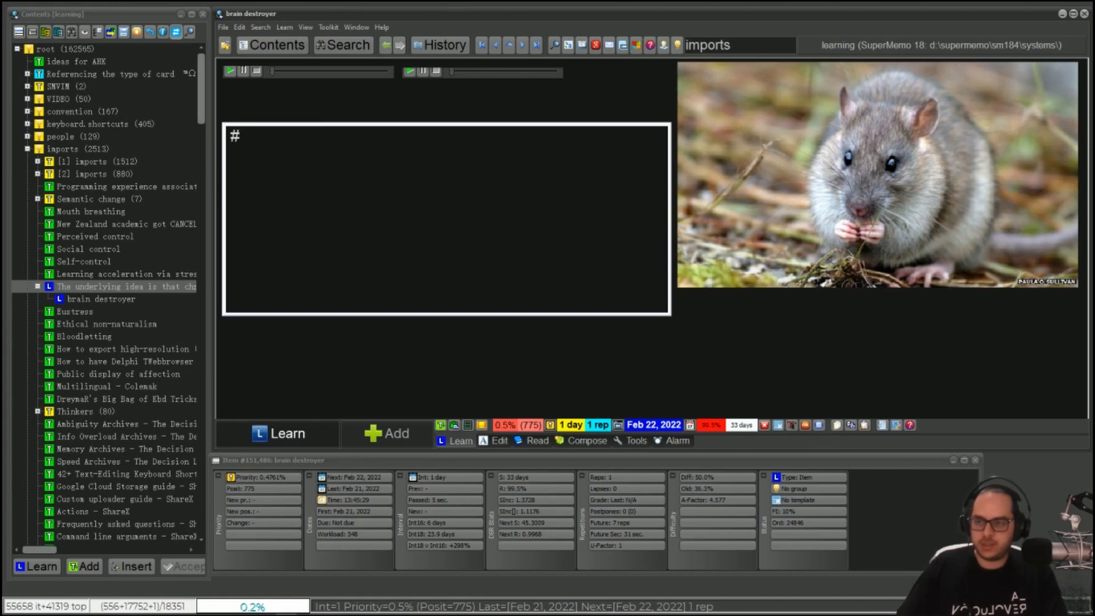
key("BackSpace")
key("BackSpace")
key("BackSpace")
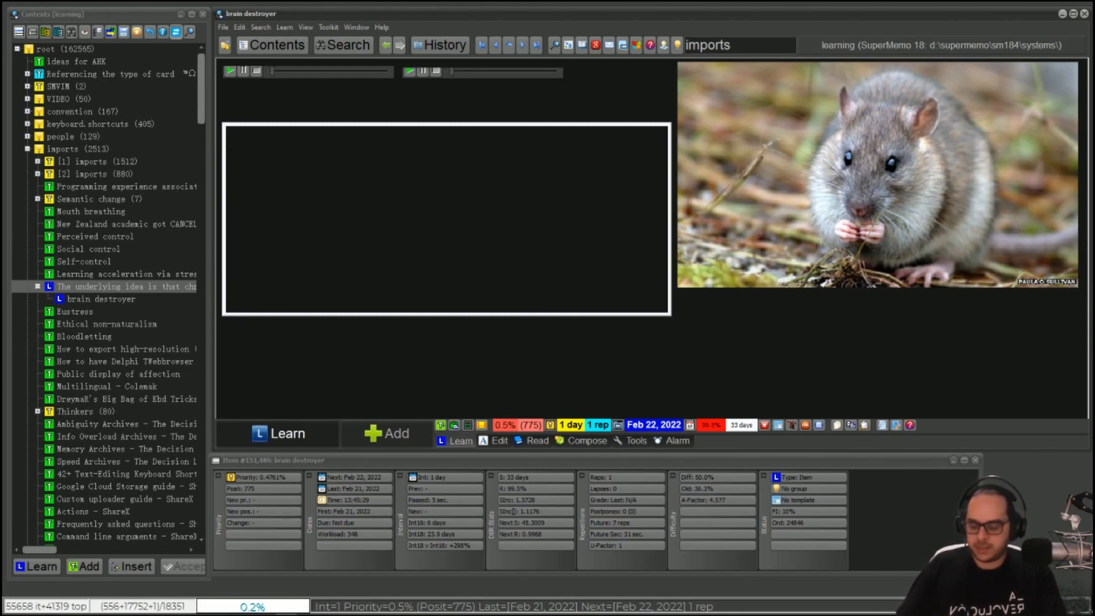
type("fp")
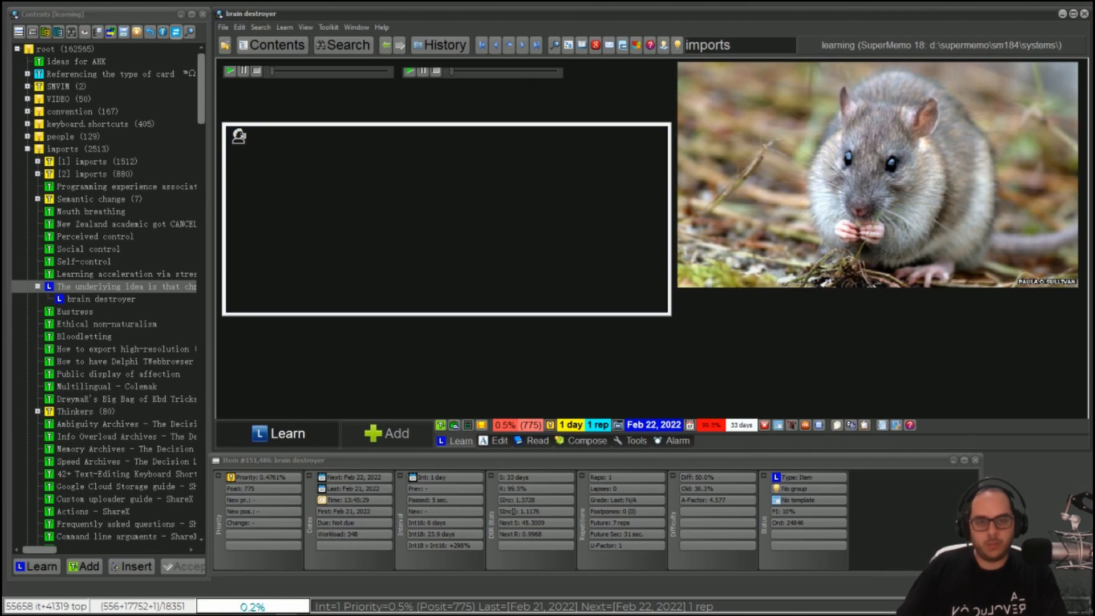
key("BackSpace")
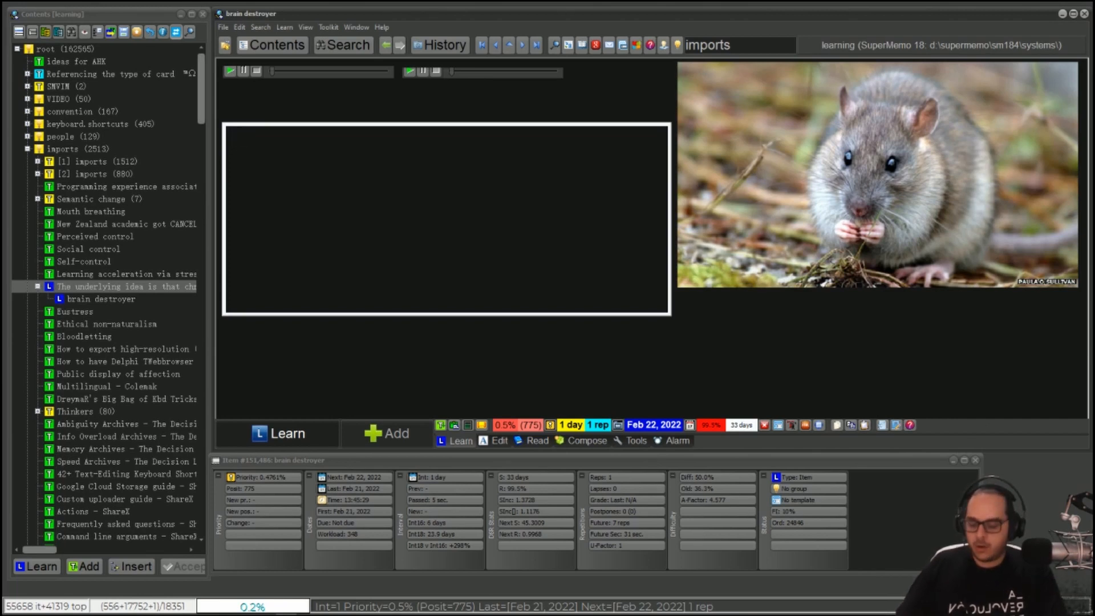
type("✍")
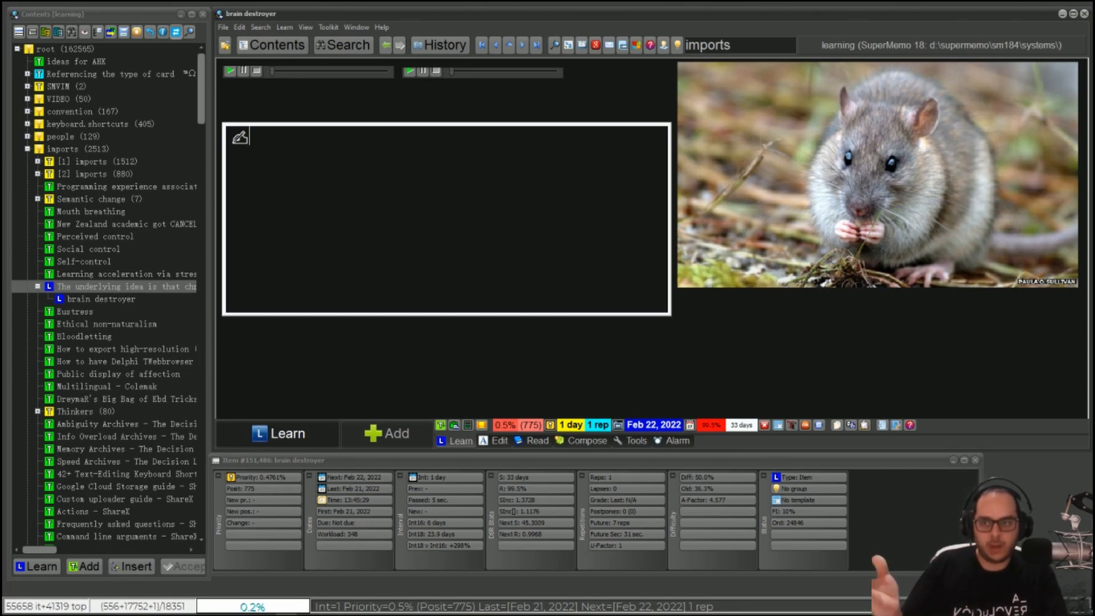
key("BackSpace")
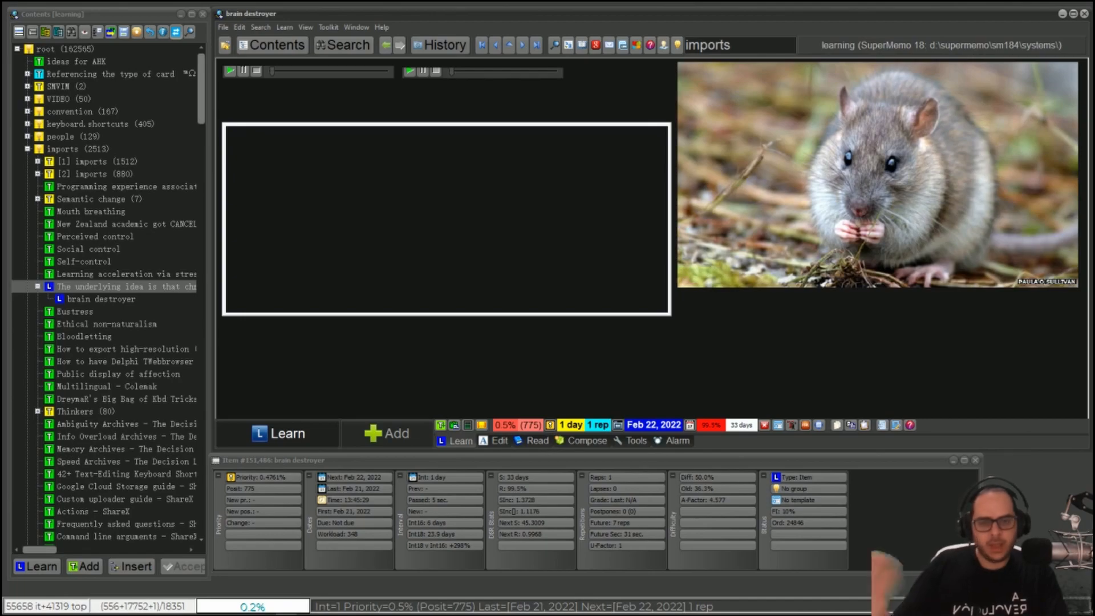
Write "SM CW Enter" in the question field, with the #kbs keyboard symbol before SM and the #win window symbol before CW
type("#")
type("win")
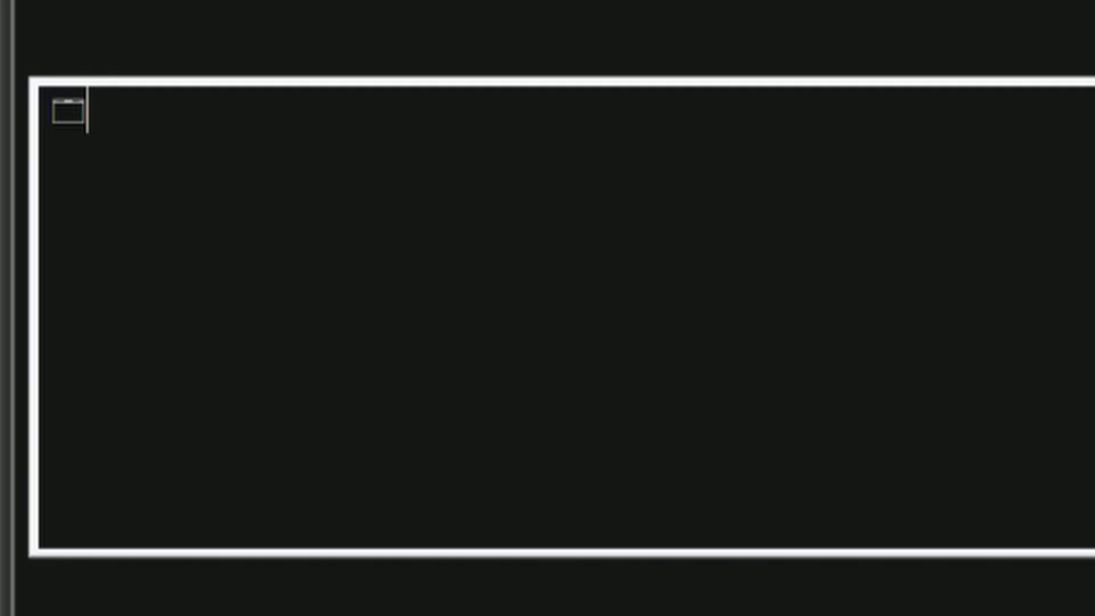
key("Left")
type("#")
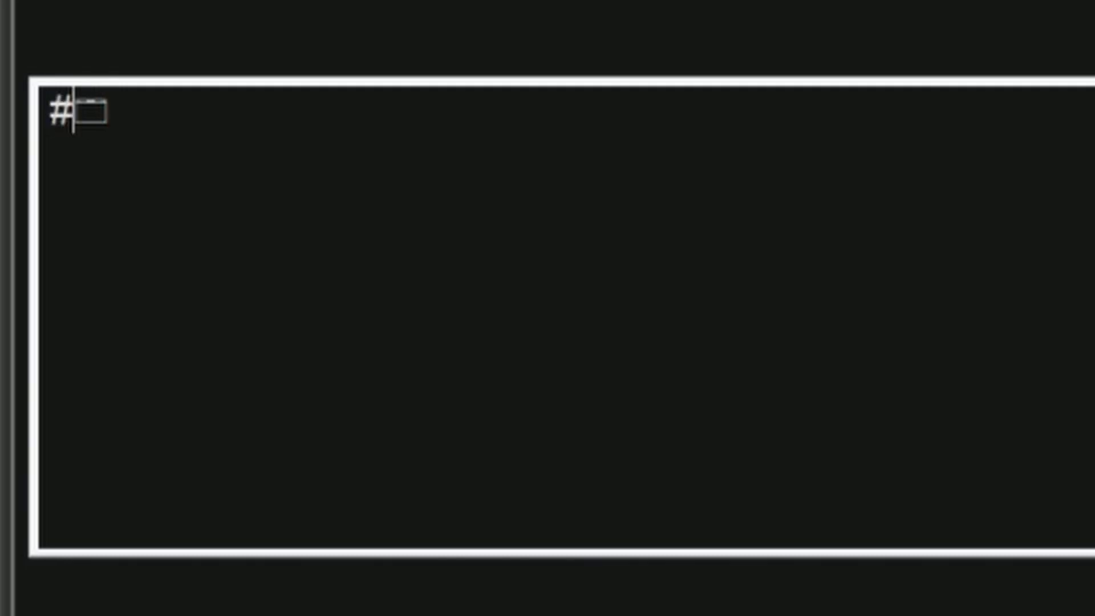
type("kbs")
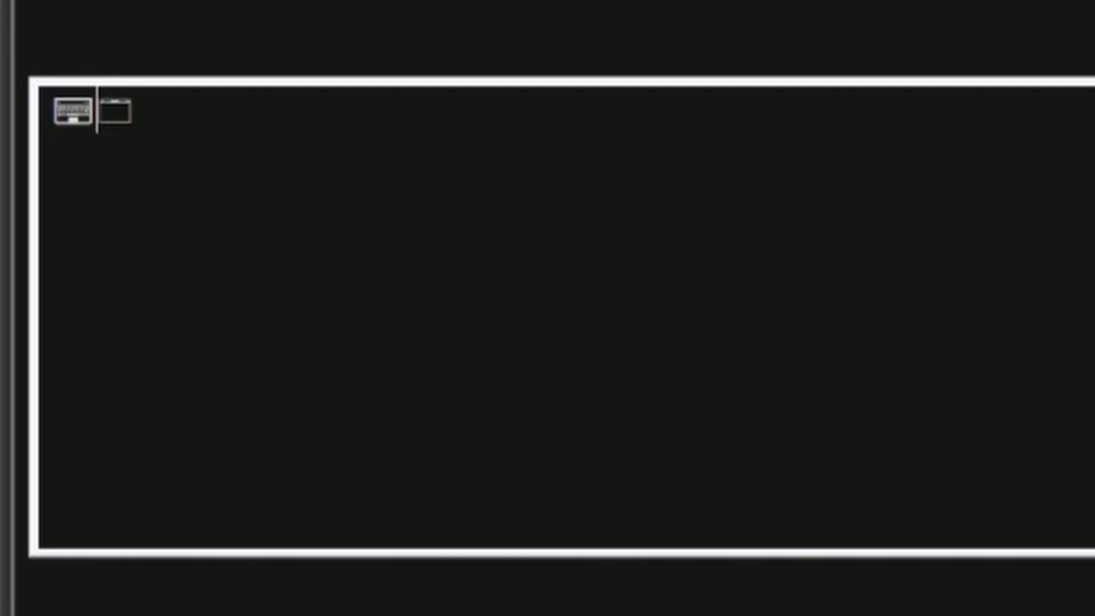
key("shift+Left")
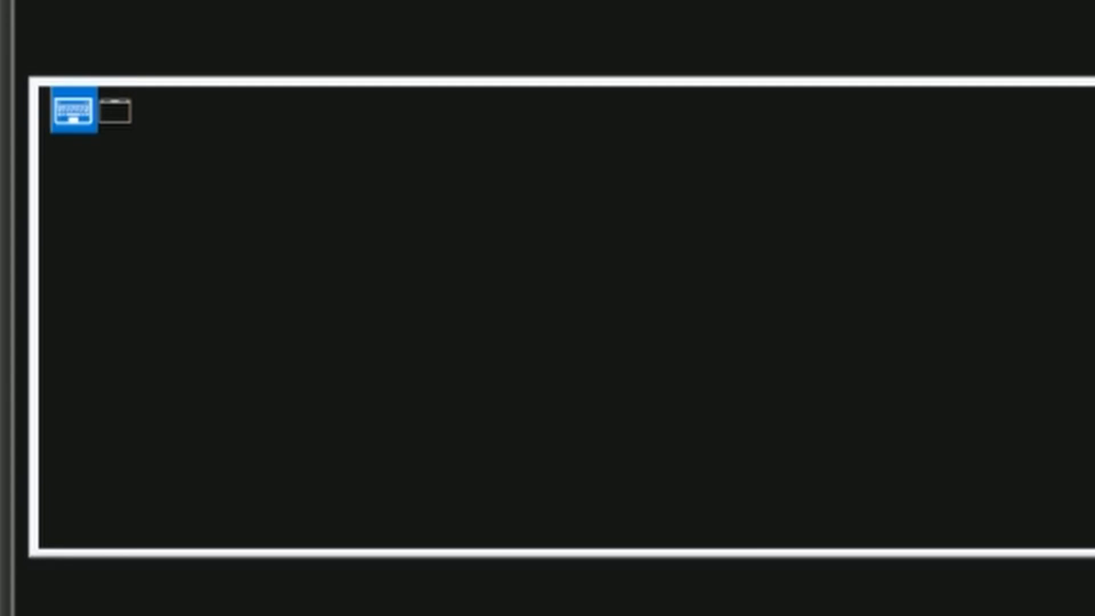
key("Right")
type("SM")
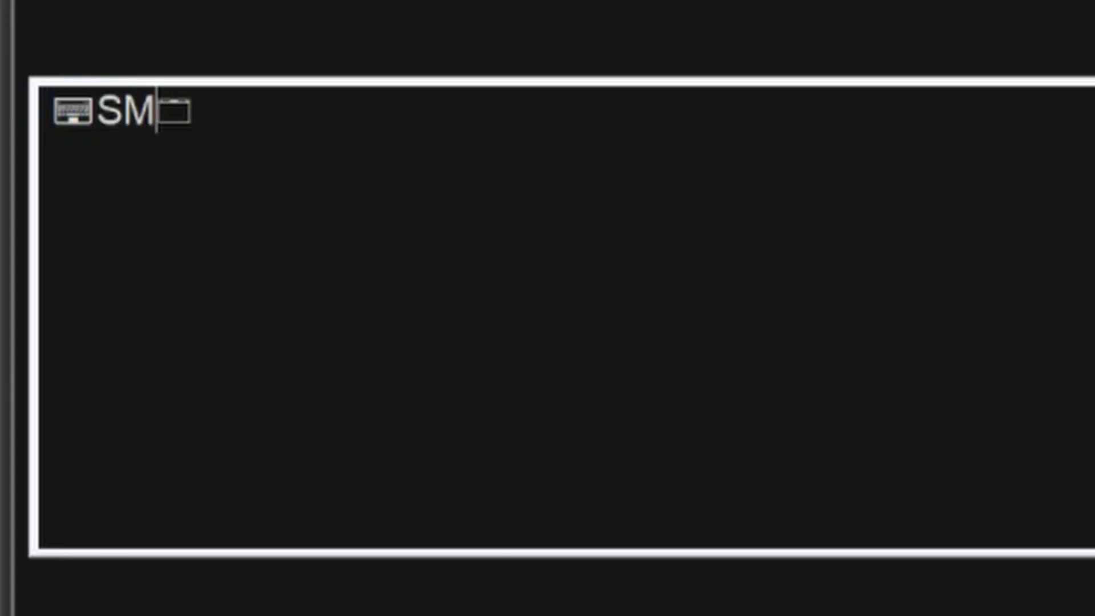
key("Right")
type("CW ")
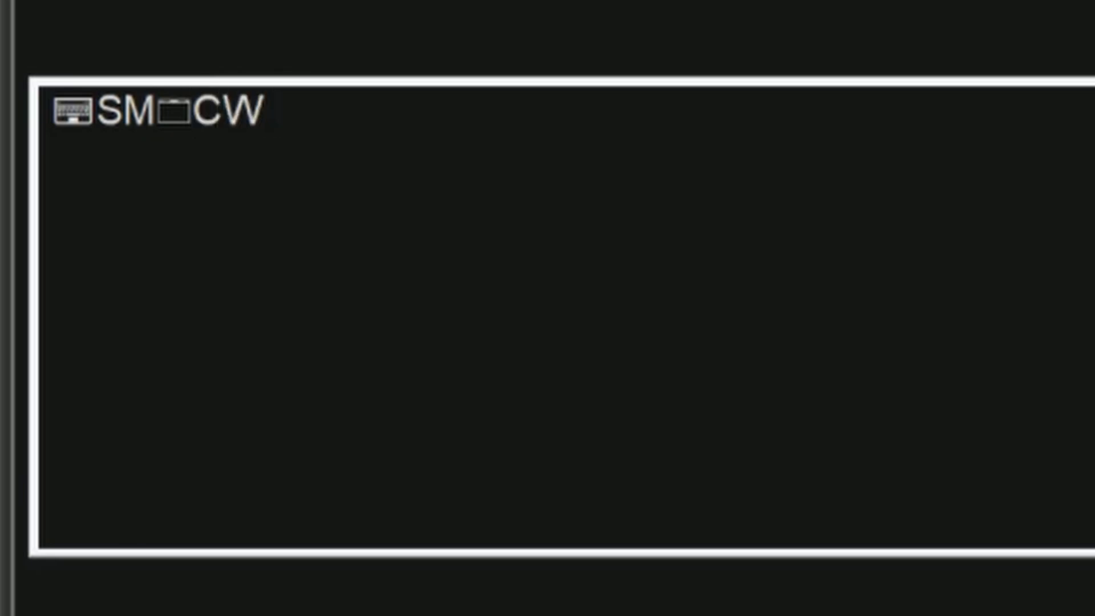
type("Enter")
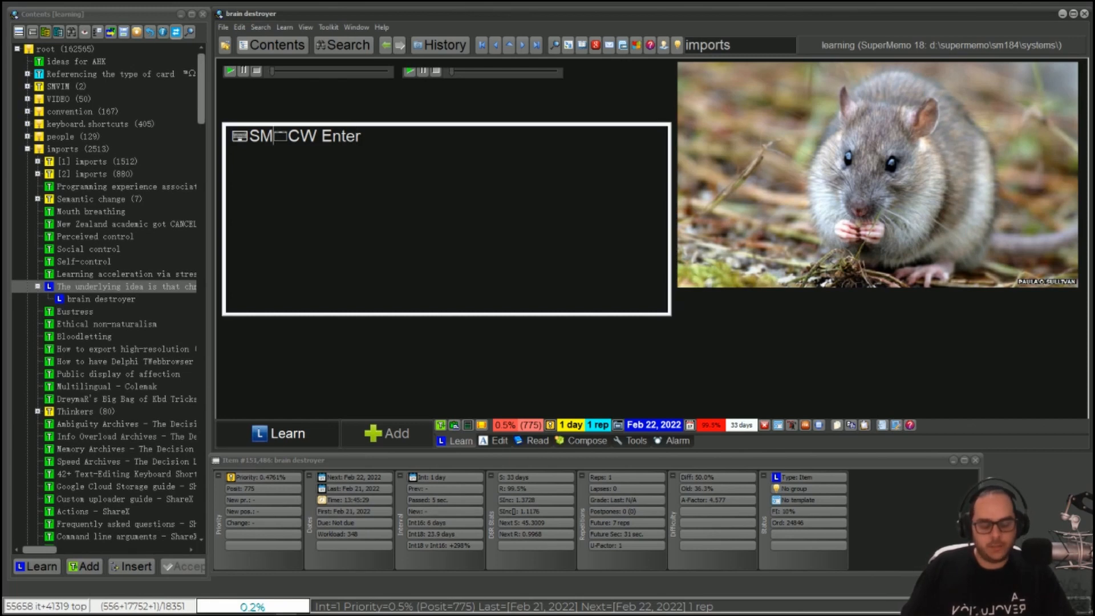
key("shift+Right")
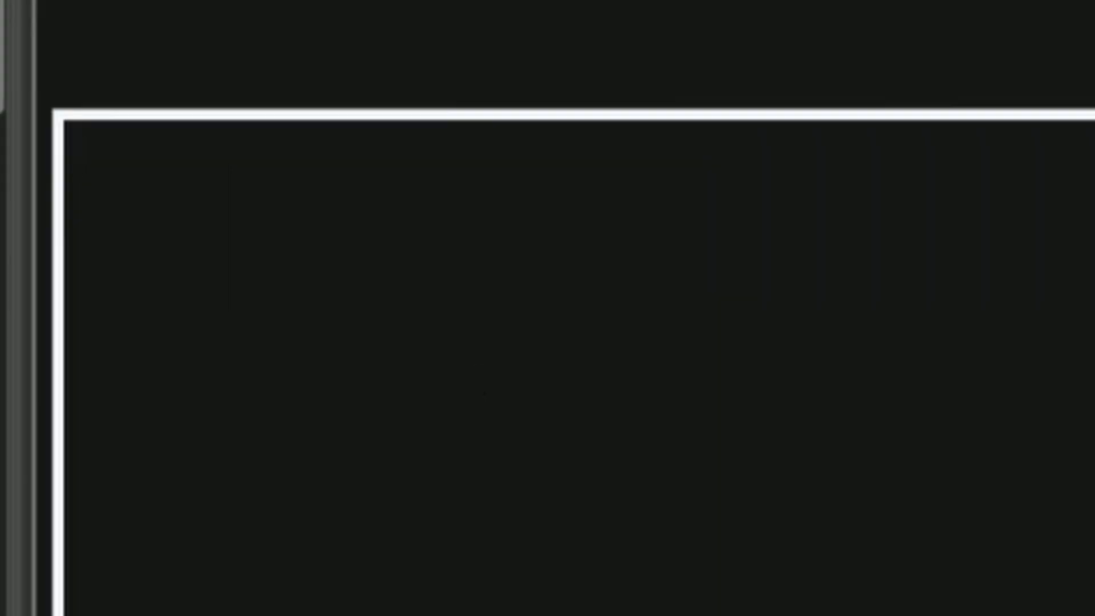
Insert a row of subject symbols in the question field using hotstrings such as #anat, #neuro, #bio and #bioc
type("#anat")
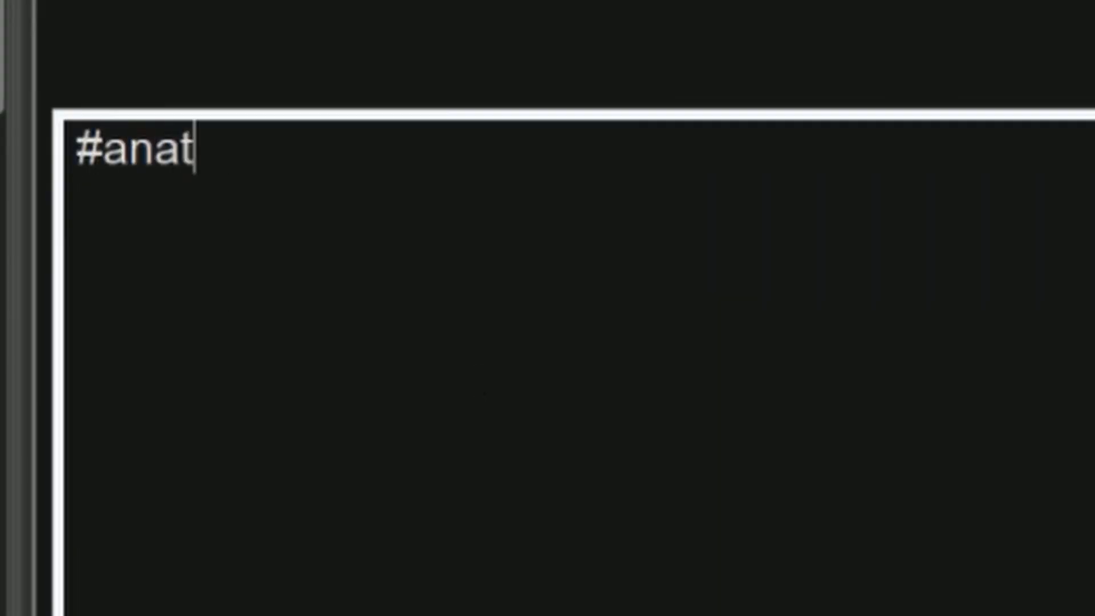
key("Return")
type("#neuro")
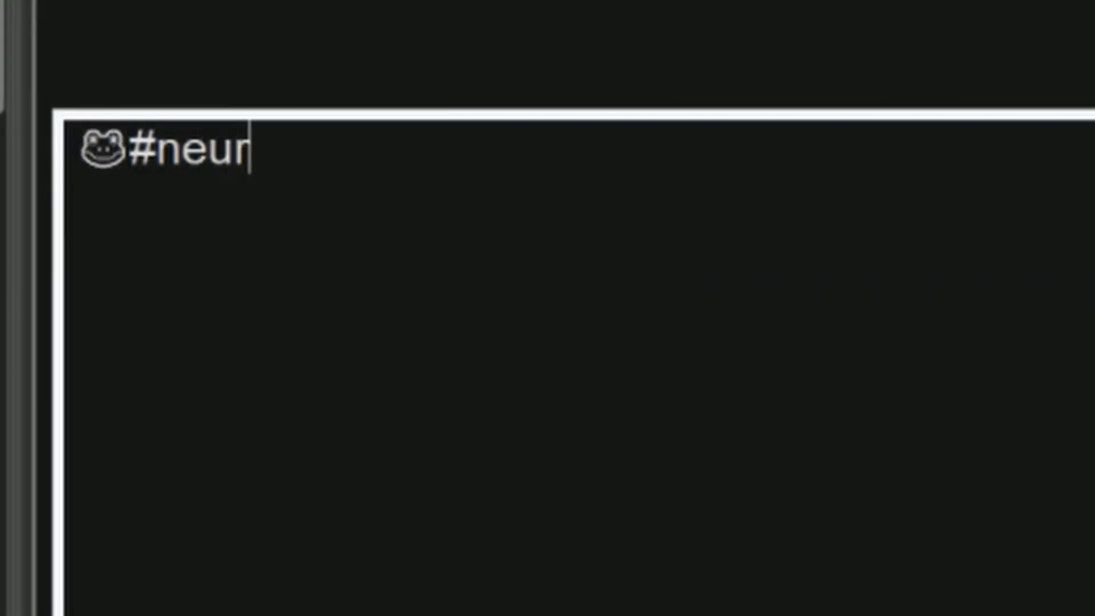
key("Return")
type("#")
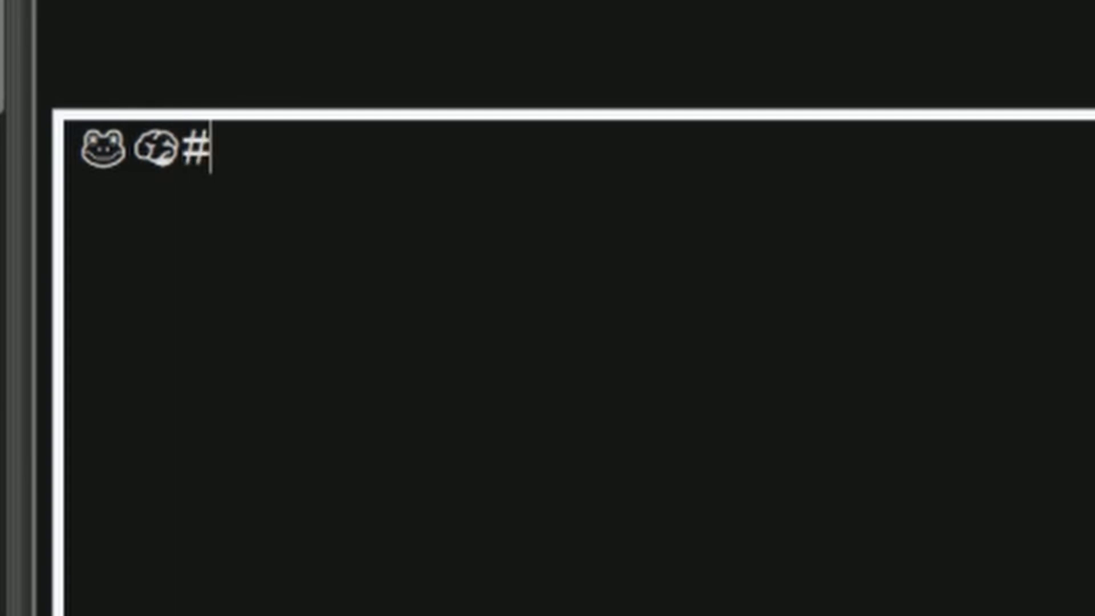
type("bio#bioc")
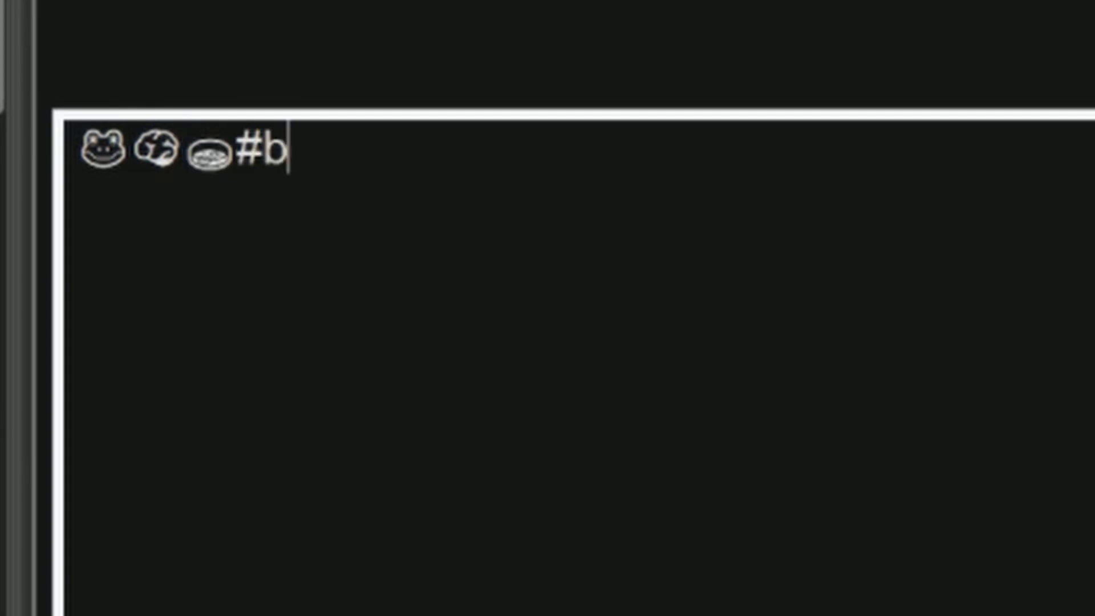
key("Return")
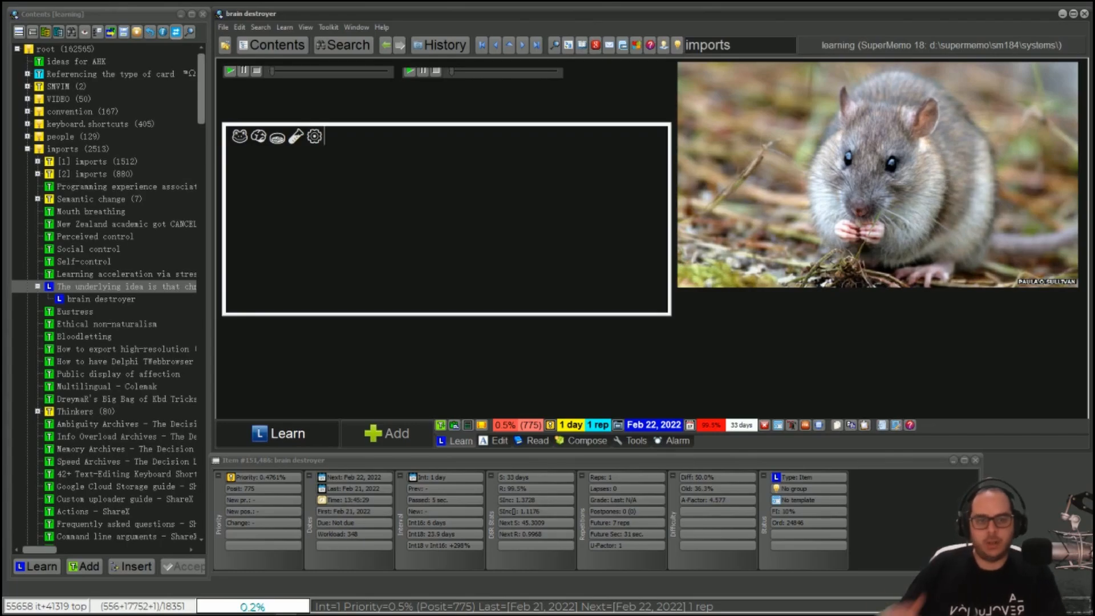
Erase all the subject symbols from the question field
key("BackSpace")
key("BackSpace")
key("BackSpace")
key("BackSpace")
key("BackSpace")
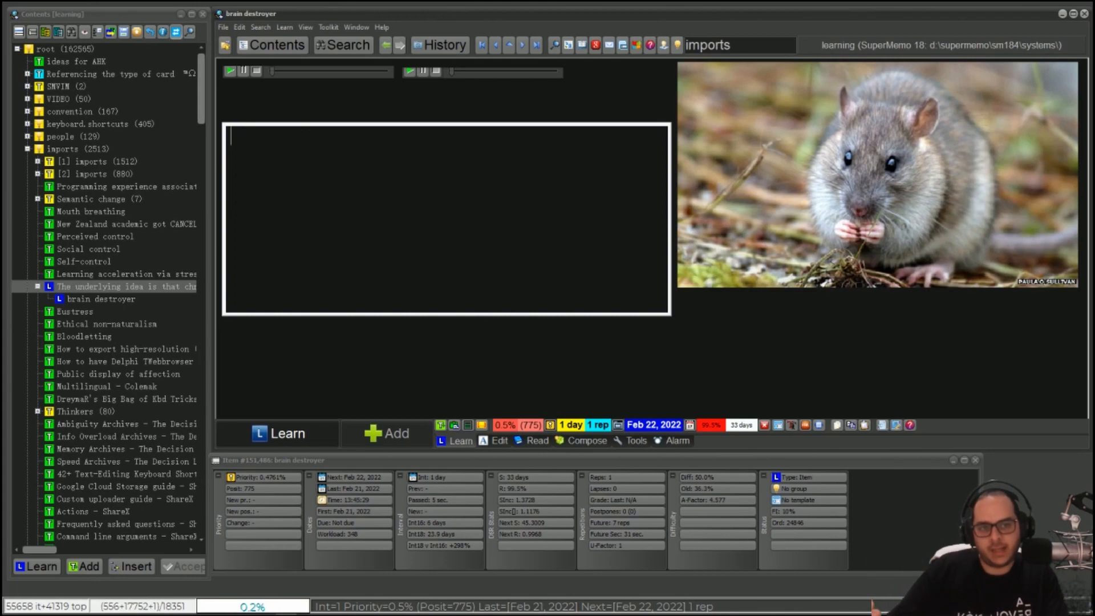
Switch to SciTE4AutoHotkey and look through the symbol hotstring definitions in reformulate.ahk
mouse_move(471, 613)
left_click(329, 606)
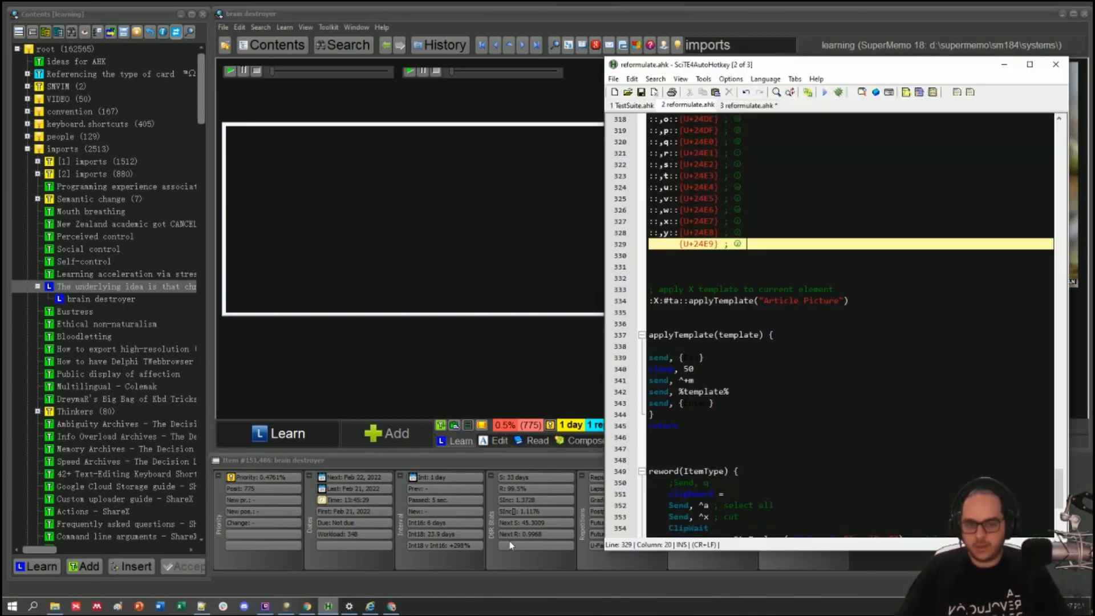
scroll(757, 268, "up", 7)
scroll(758, 268, "up", 20)
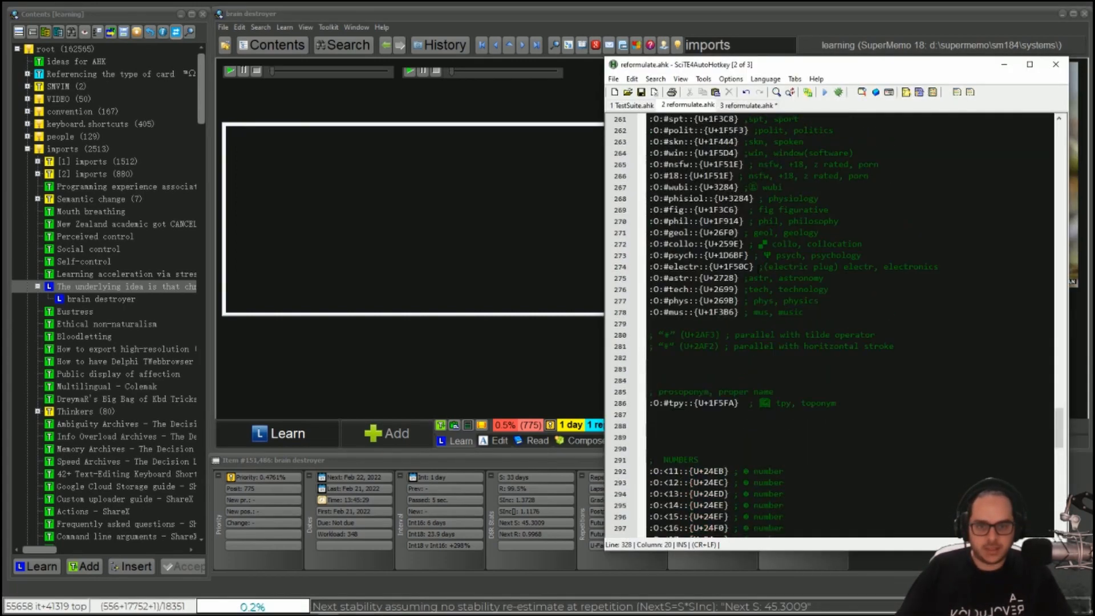
scroll(758, 269, "up", 10)
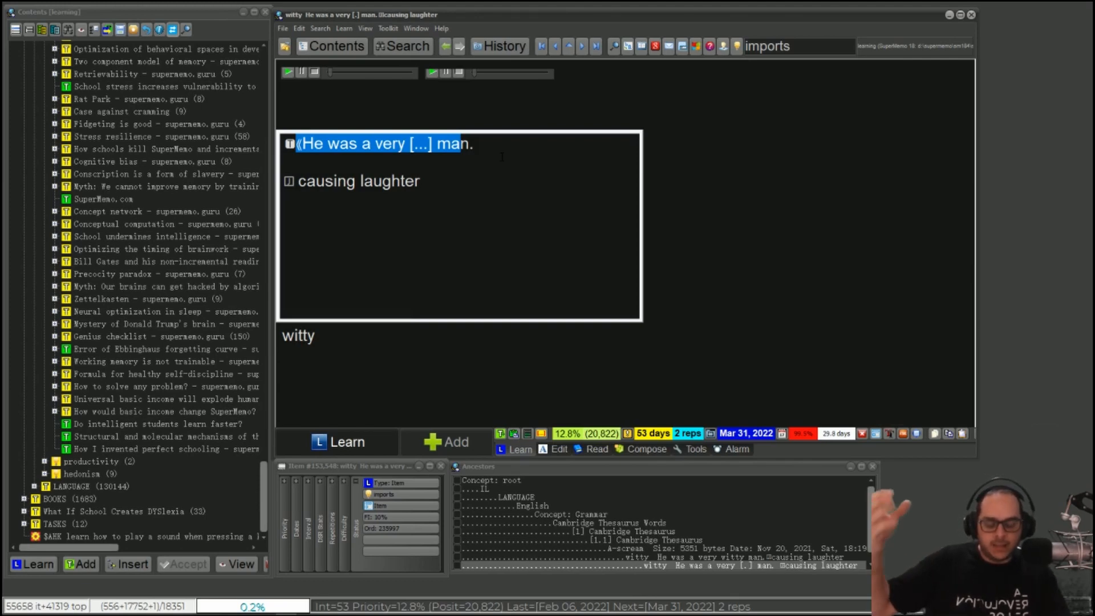
Replace the opening bracket before "He was a very [...] man." using the s( sentence-bracket hotstring
key("Left")
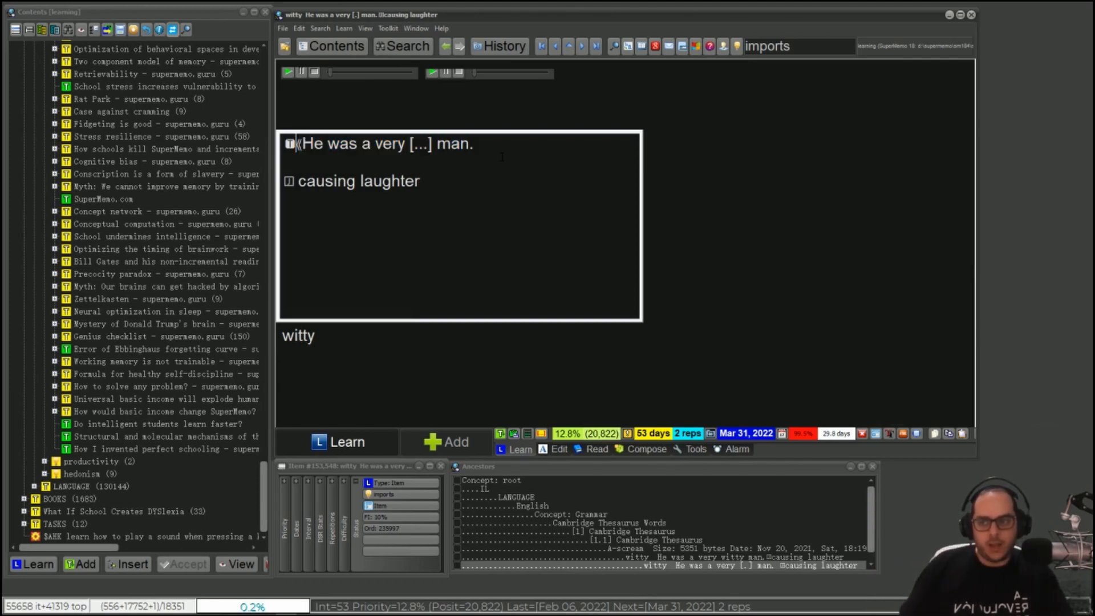
key("shift+Left")
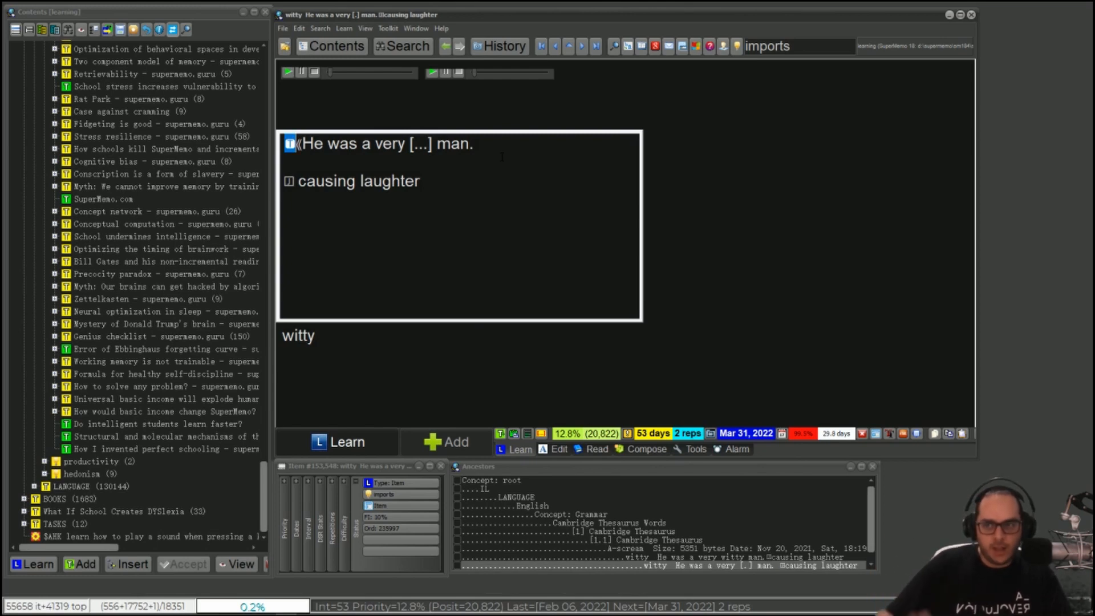
key("Right")
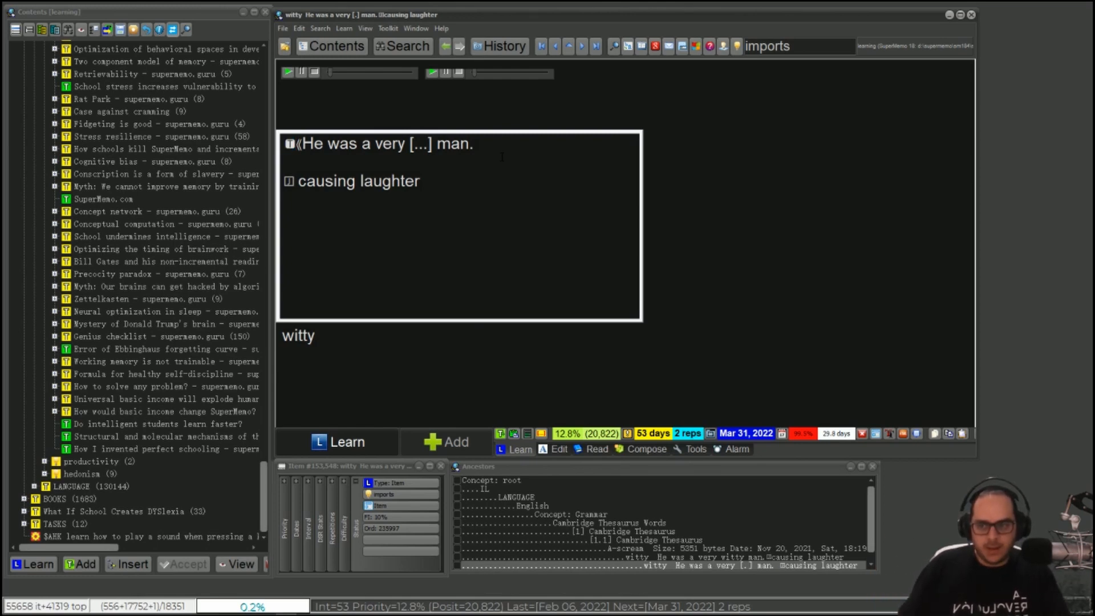
key("Delete")
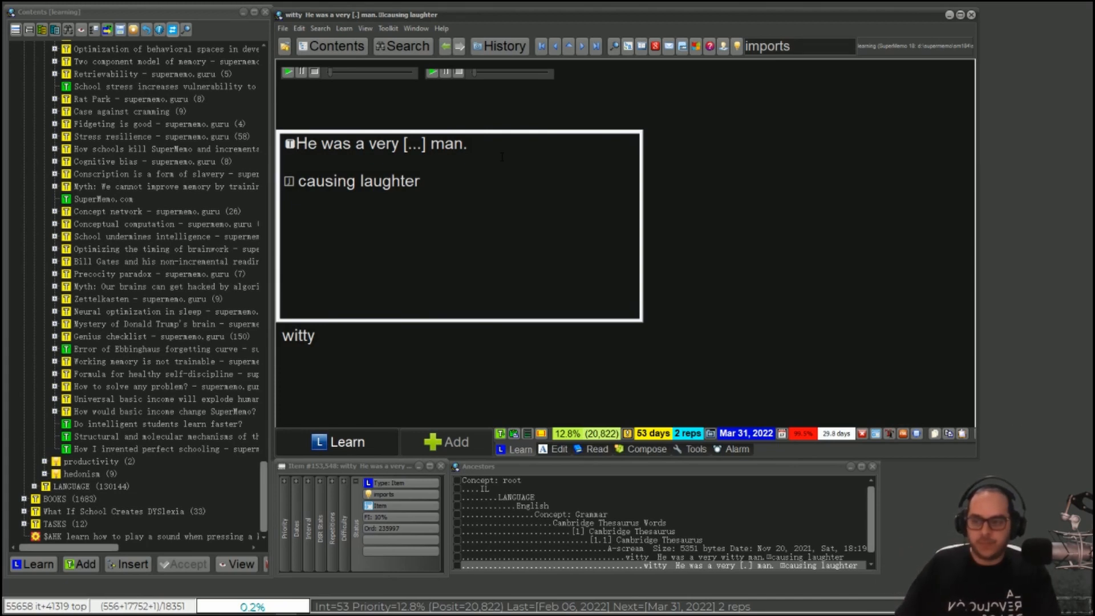
type("s")
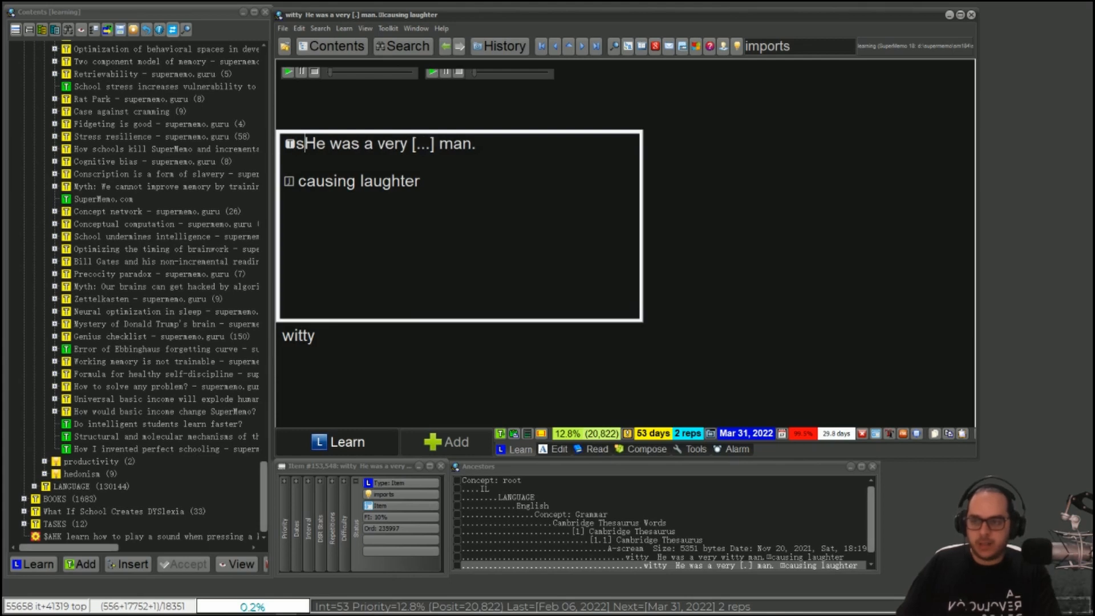
type("(")
key("space")
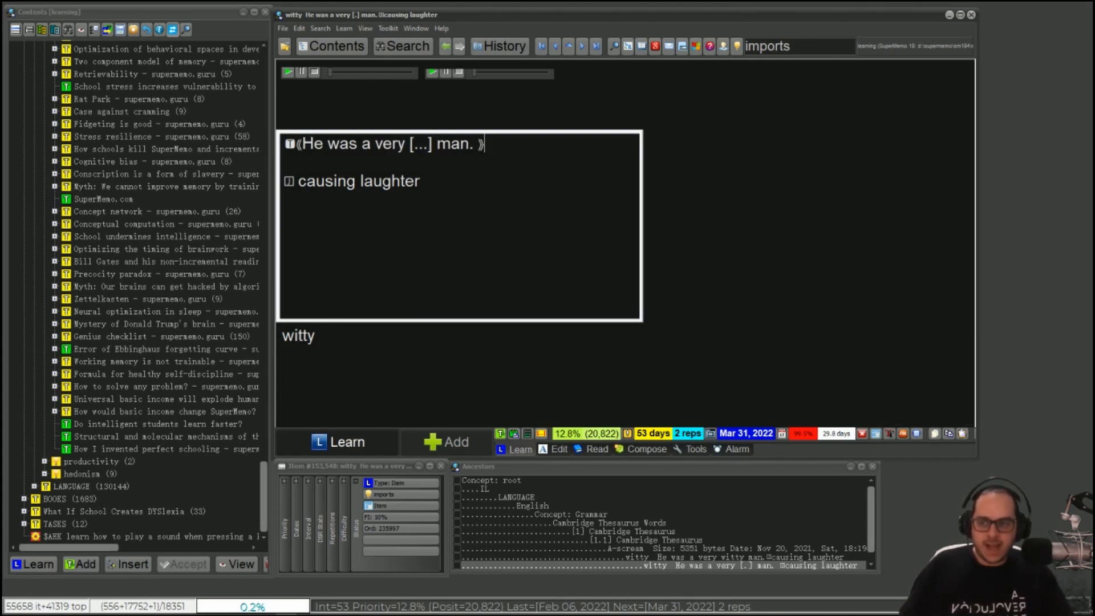
Remove the sentence brackets and enclose "He was a very [...] man." again in ⟪ ⟫ with no space before the closing bracket
left_click_drag(297, 143, 304, 145)
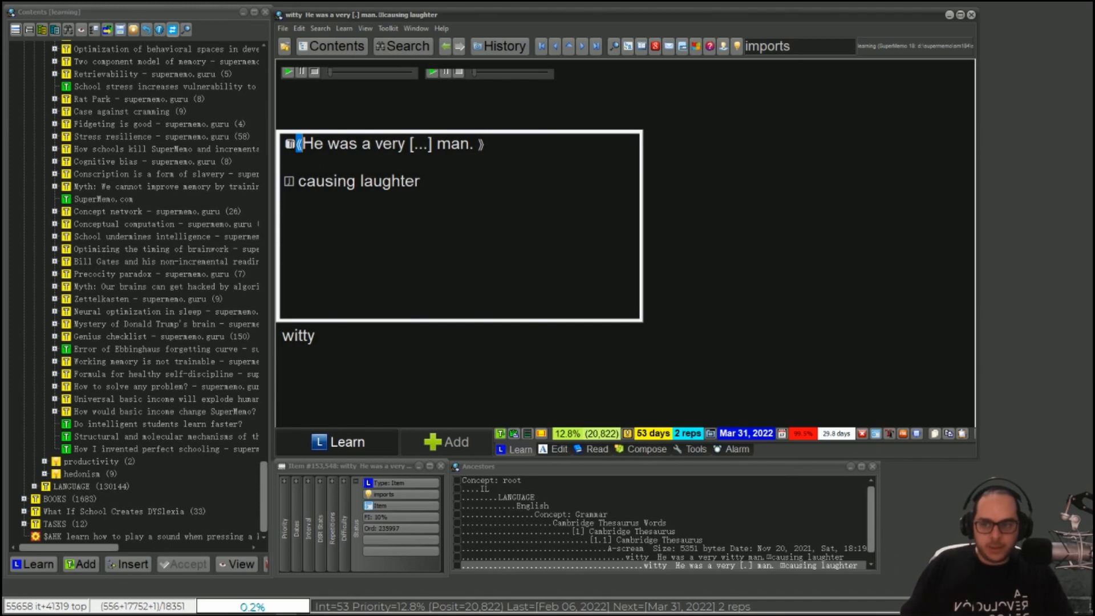
left_click_drag(478, 144, 493, 143)
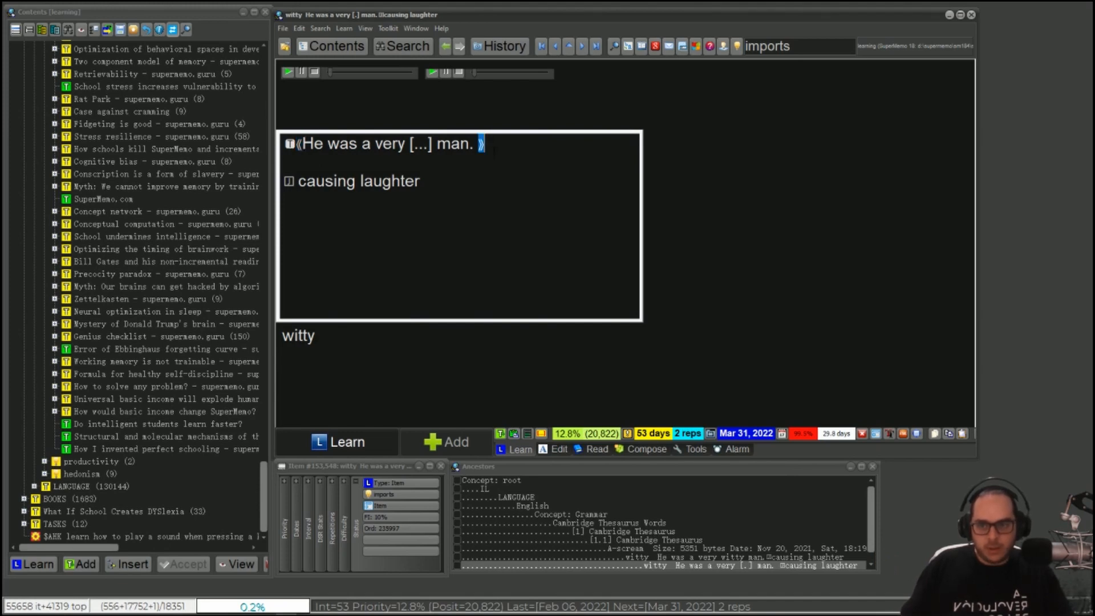
key("Delete")
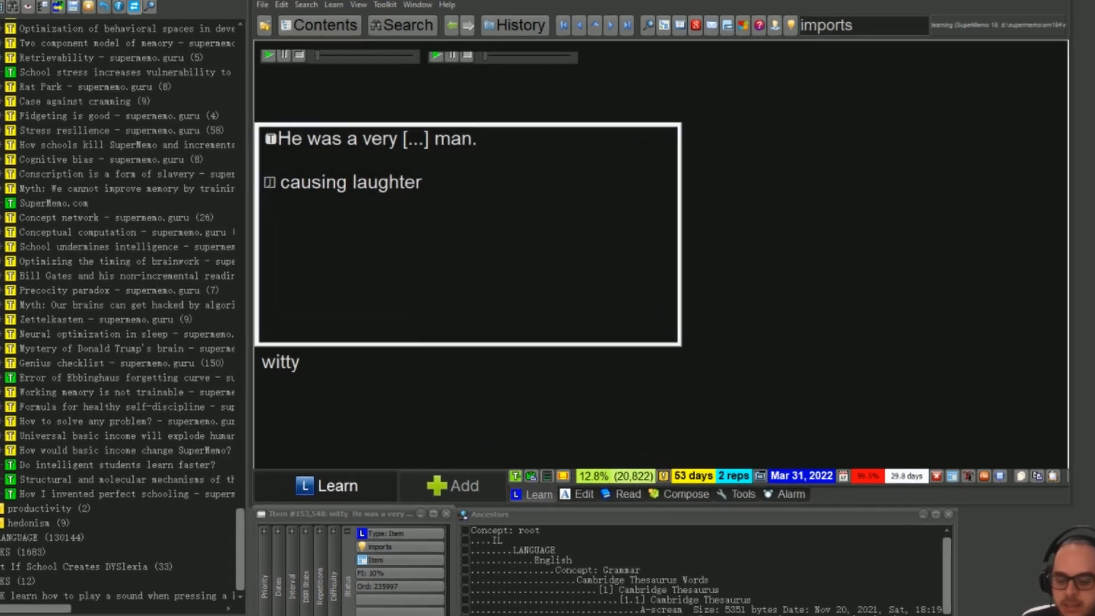
type("s(")
type(")")
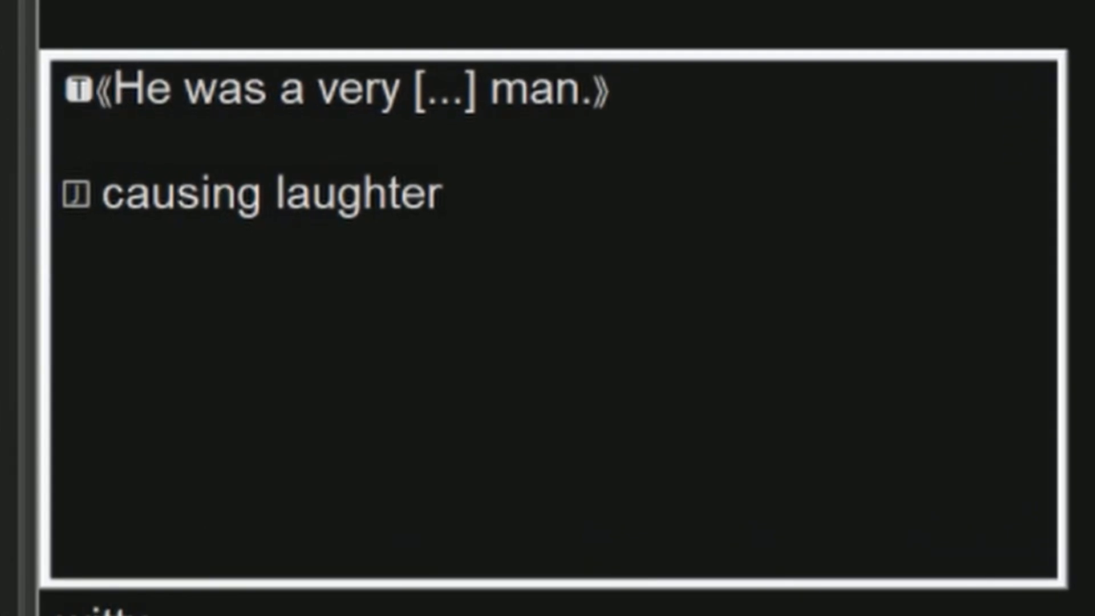
key("Left")
key("Left")
key("Left")
key("Left")
key("Left")
key("Left")
key("Left")
key("Left")
key("Left")
key("Left")
key("Left")
key("Left")
key("Left")
key("Left")
key("Left")
key("Left")
key("Left")
key("Left")
key("Left")
key("Left")
key("Right")
key("Right")
key("ctrl+Right")
key("ctrl+Right")
key("ctrl+Right")
key("ctrl+Right")
key("ctrl+Right")
key("ctrl+Right")
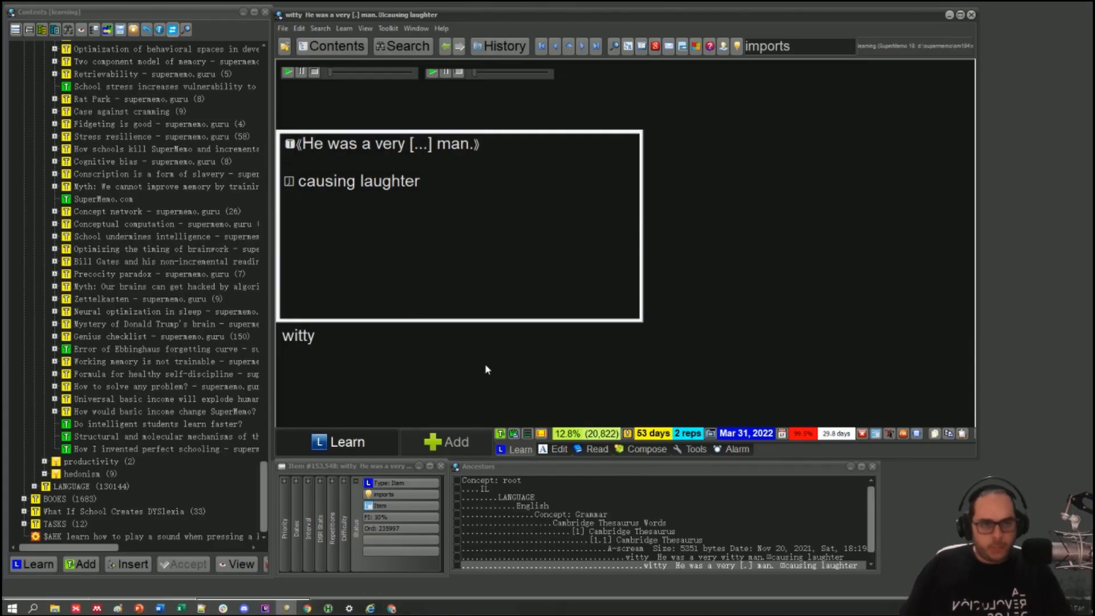
Switch to SciTE4AutoHotkey and examine the bracket hotstrings in reformulate.ahk, highlighting what the s( sentence-bracket hotstring sends
left_click(329, 606)
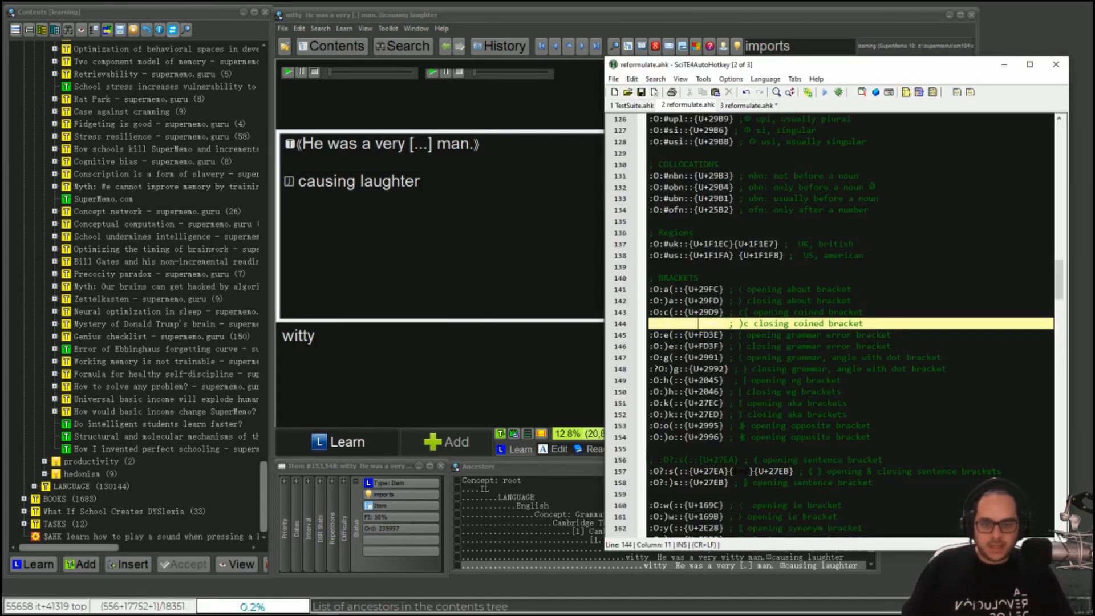
left_click(694, 289)
scroll(689, 274, "down", 2)
left_click(689, 266)
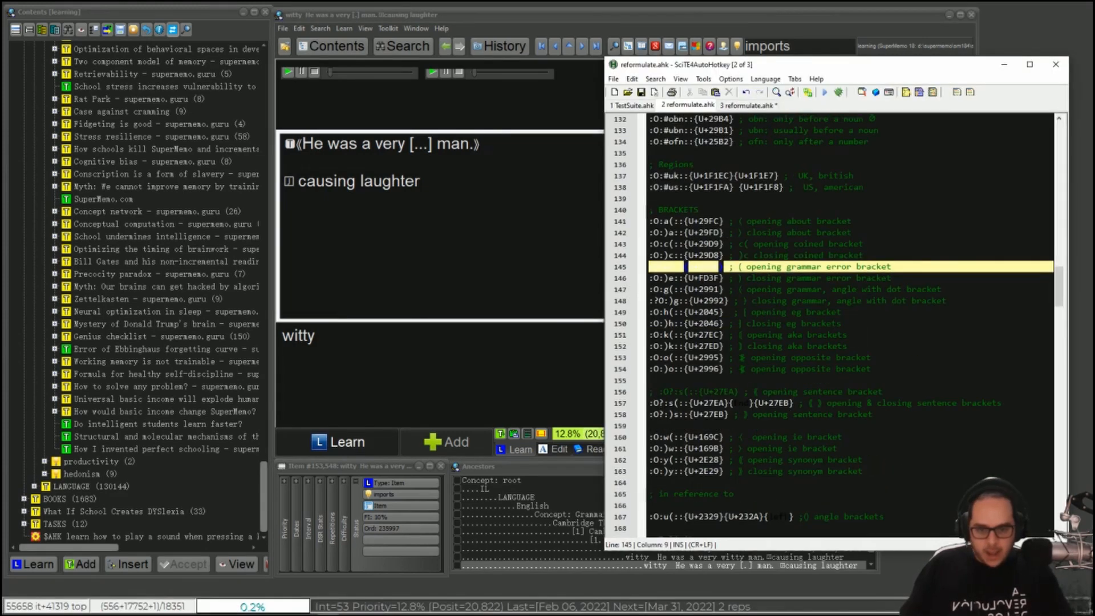
left_click(672, 403)
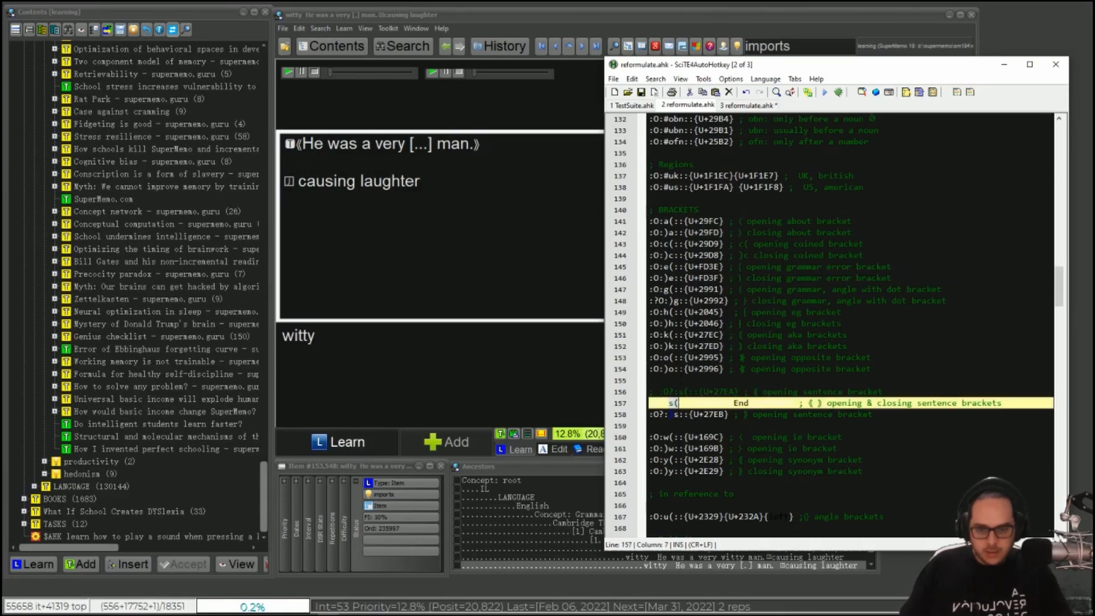
left_click(682, 380)
left_click_drag(689, 403, 797, 403)
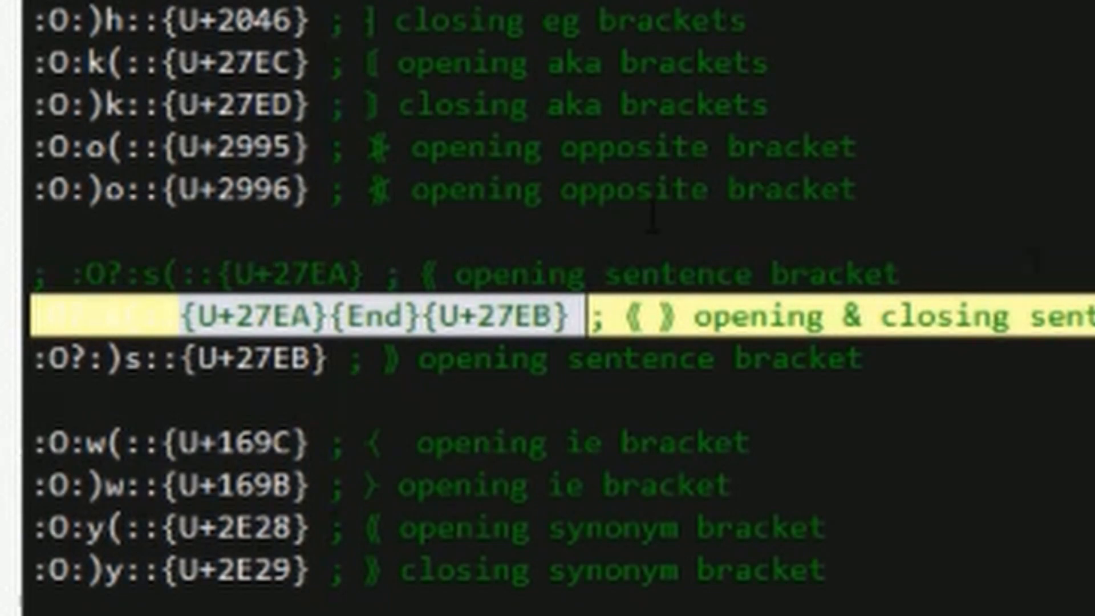
left_click(649, 215)
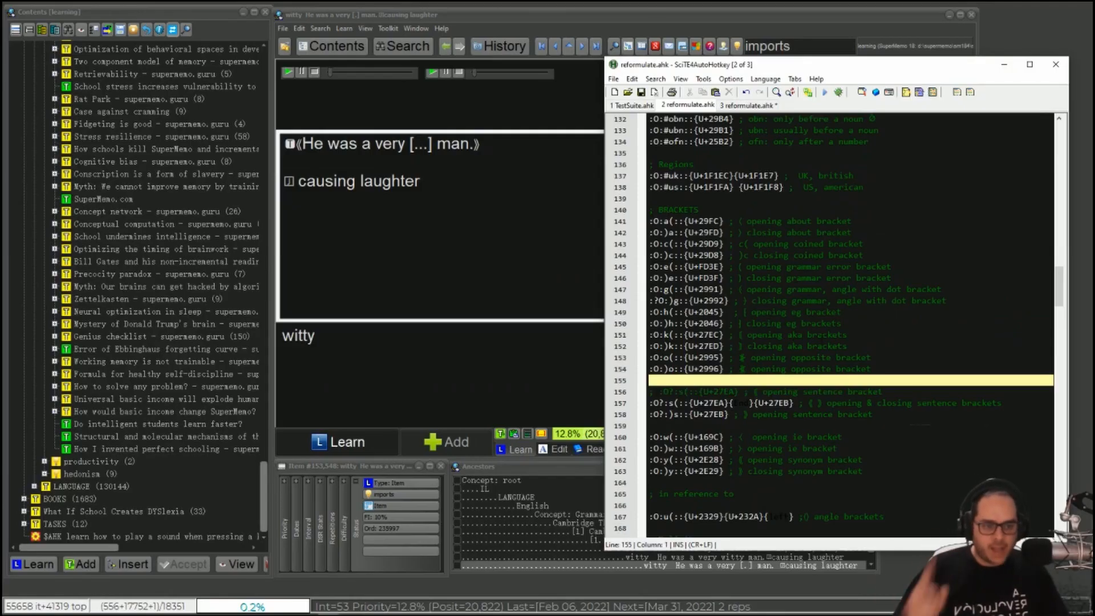
Look past the symbol hotstrings to the #ta hotstring, and highlight its applyTemplate("Article Picture") call
scroll(709, 49, "down", 12)
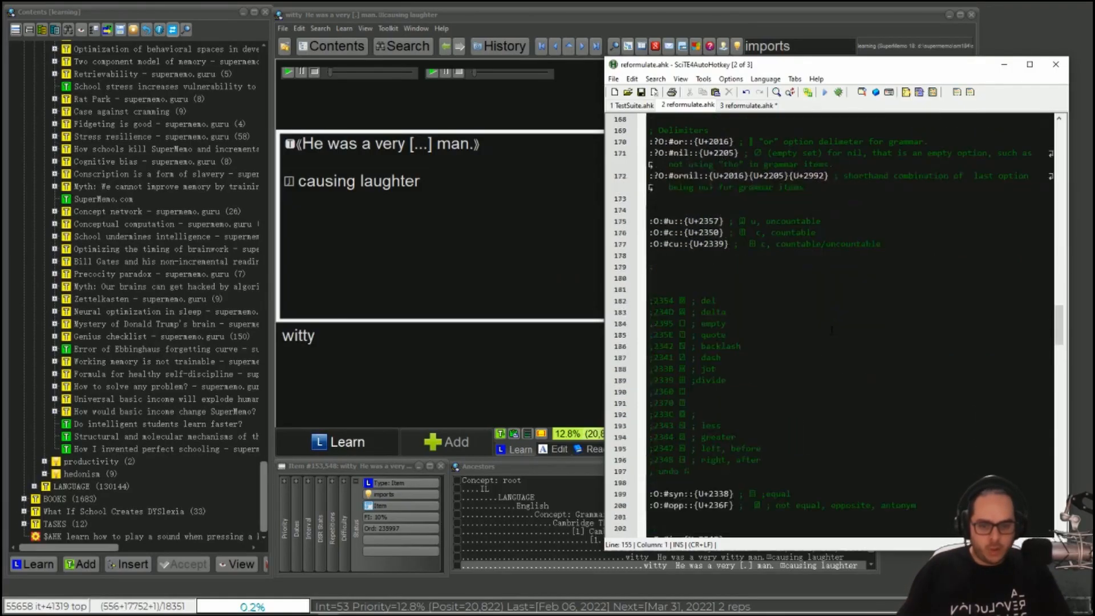
scroll(832, 330, "down", 6)
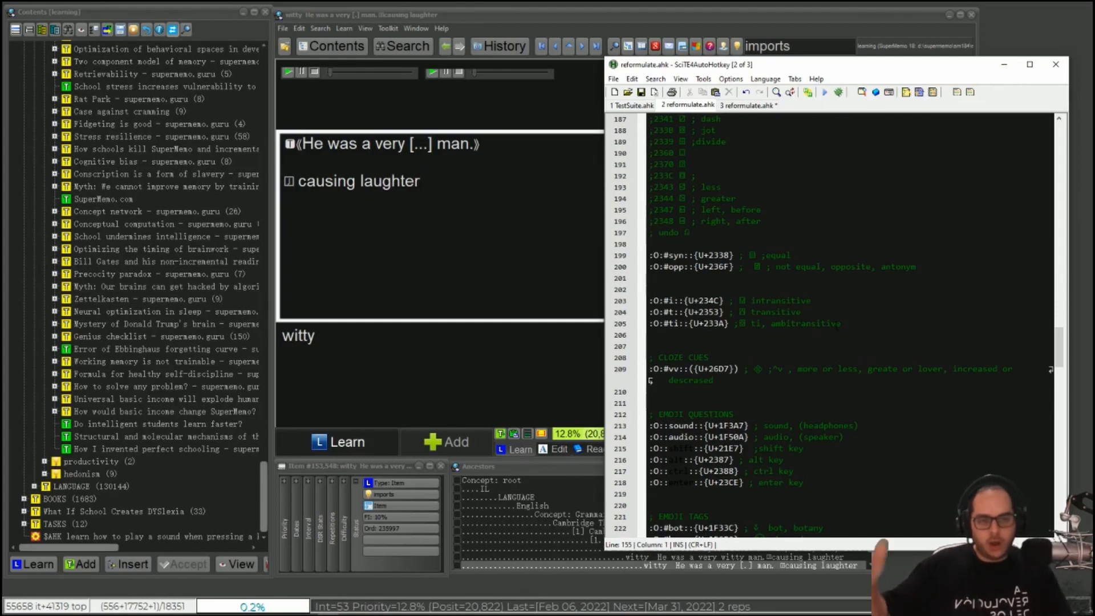
scroll(836, 325, "down", 20)
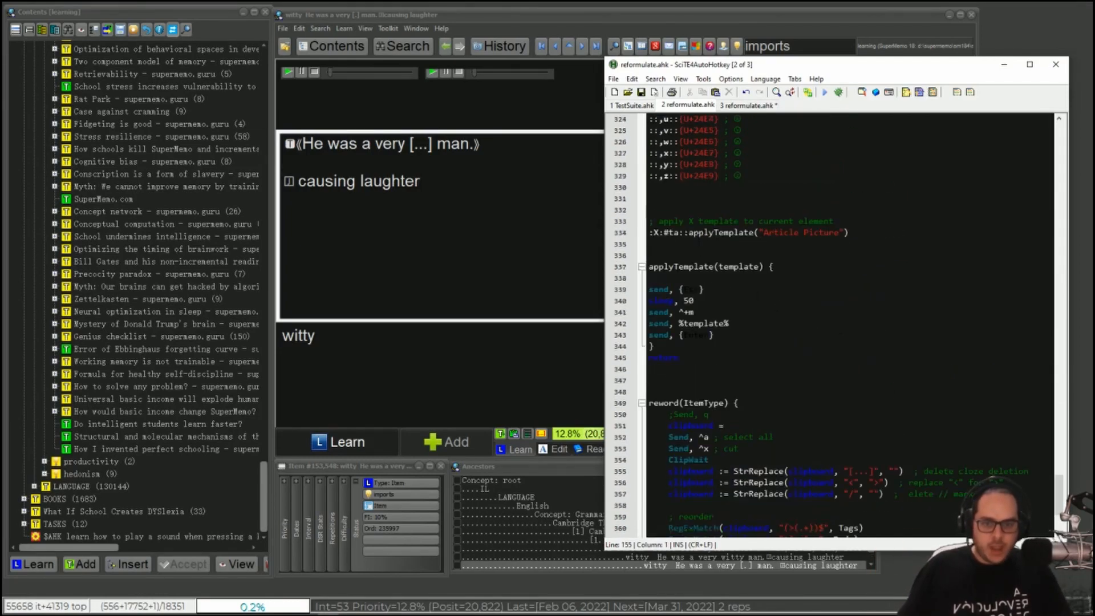
left_click_drag(694, 232, 870, 231)
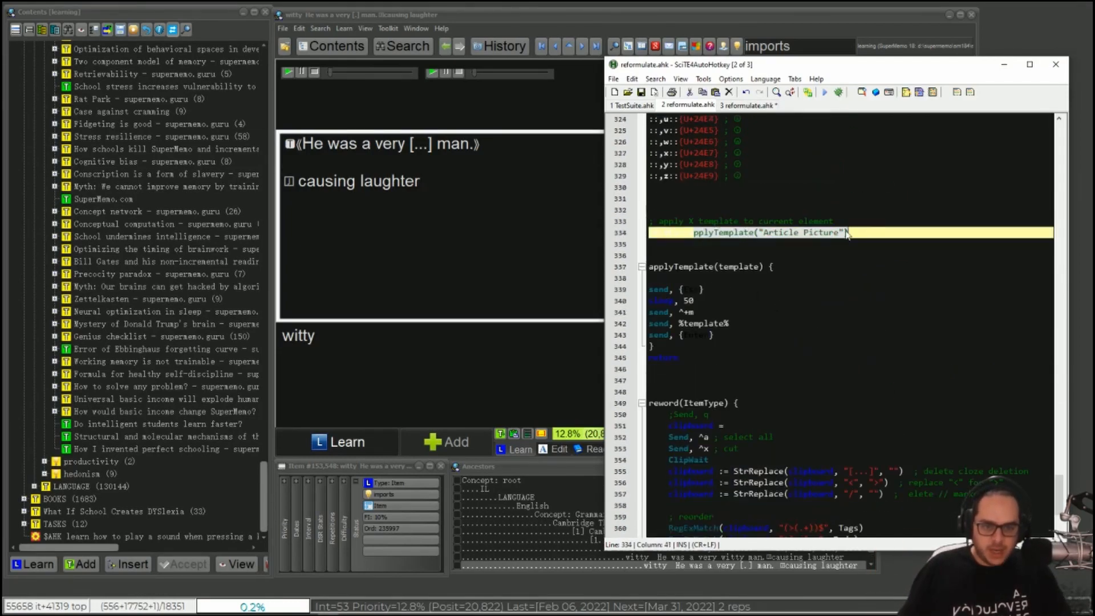
left_click(740, 223)
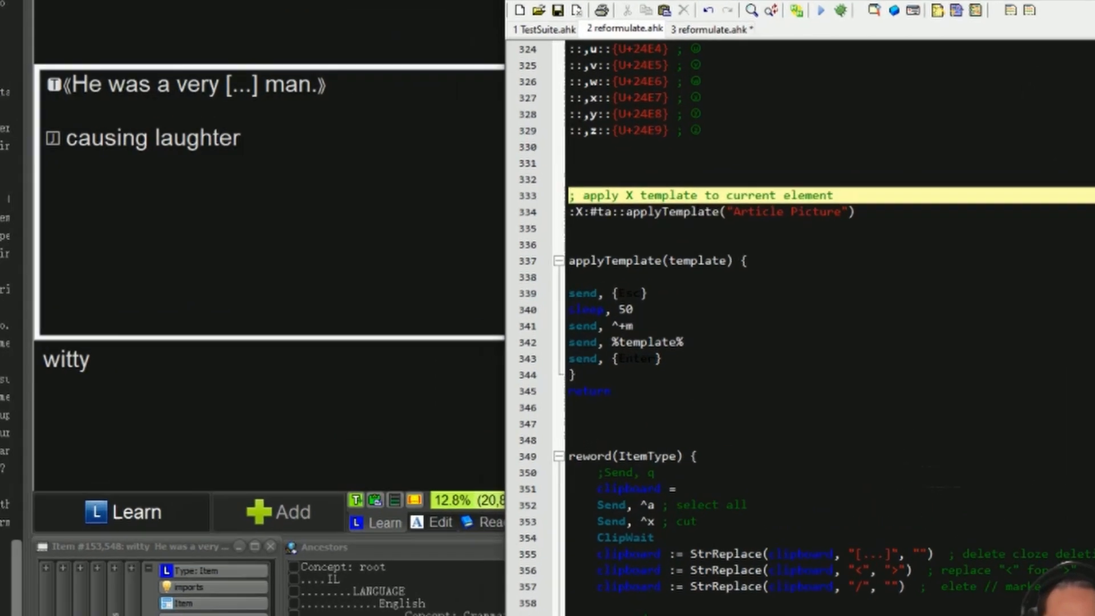
left_click(778, 232)
left_click_drag(823, 158, 859, 156)
left_click(588, 98)
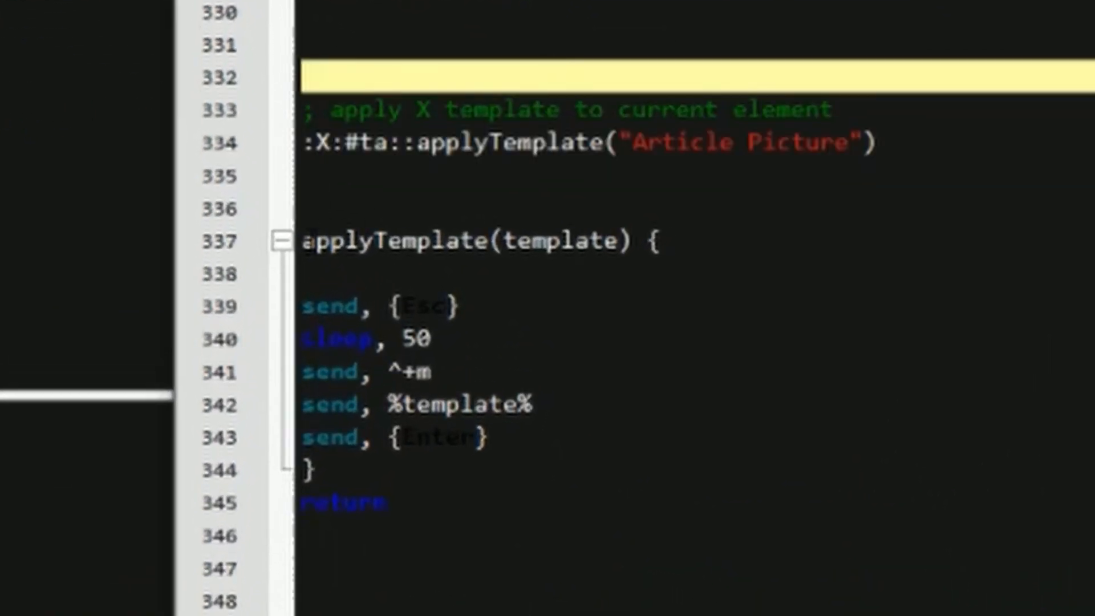
Highlight the whole applyTemplate(template) function to review its send commands, and return to the earlier hotstring definitions
left_click(372, 245)
left_click_drag(304, 241, 468, 529)
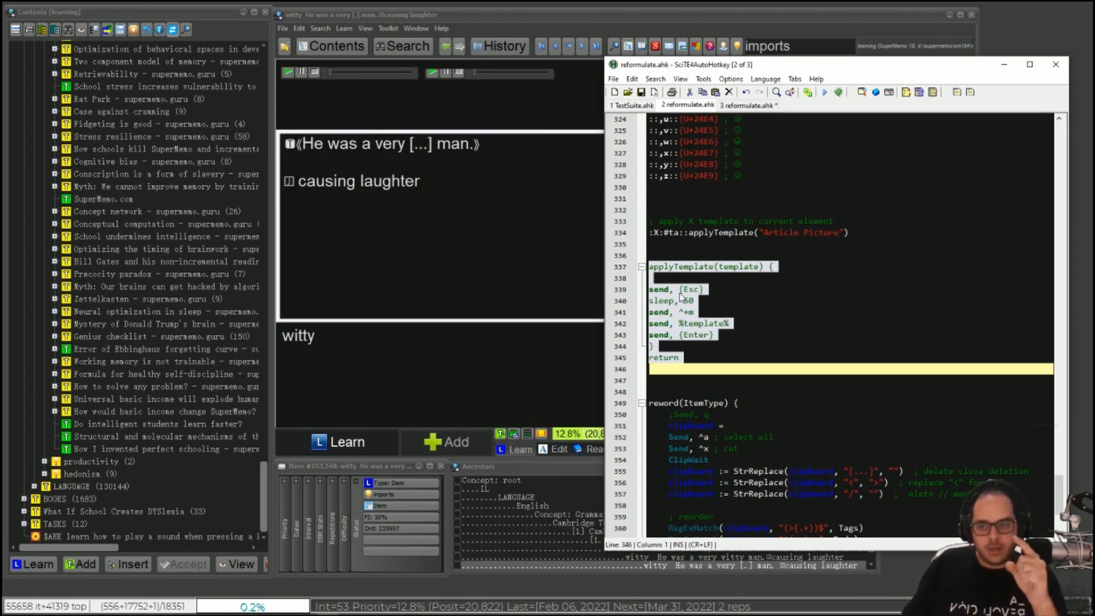
left_click(707, 255)
scroll(707, 256, "up", 9)
scroll(838, 323, "up", 19)
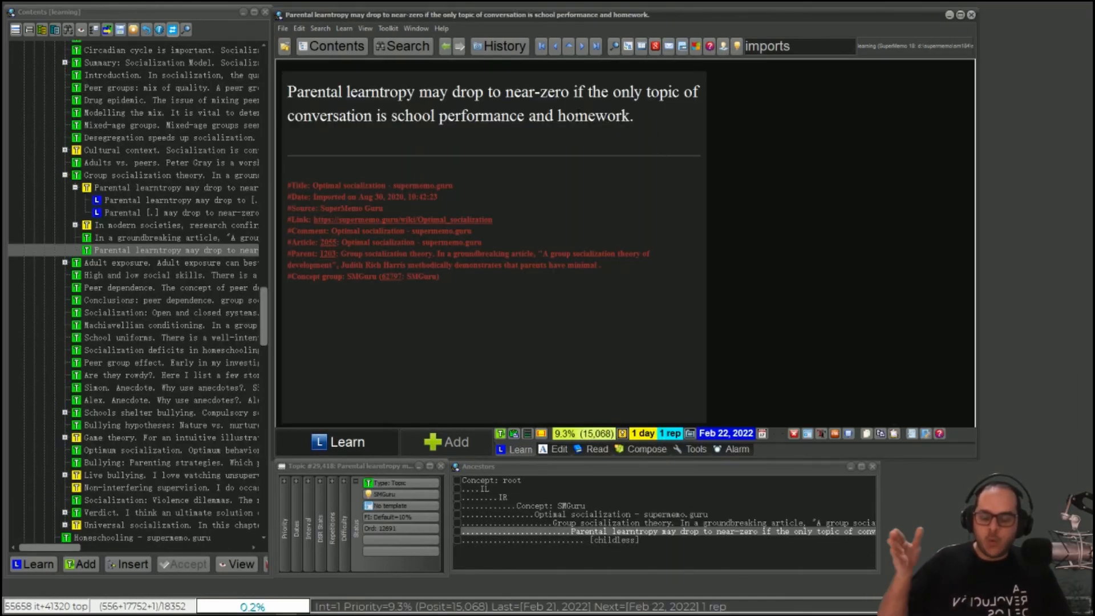
Start editing the topic's sentence about parental learntropy and place the text cursor right after "if"
left_click(658, 115)
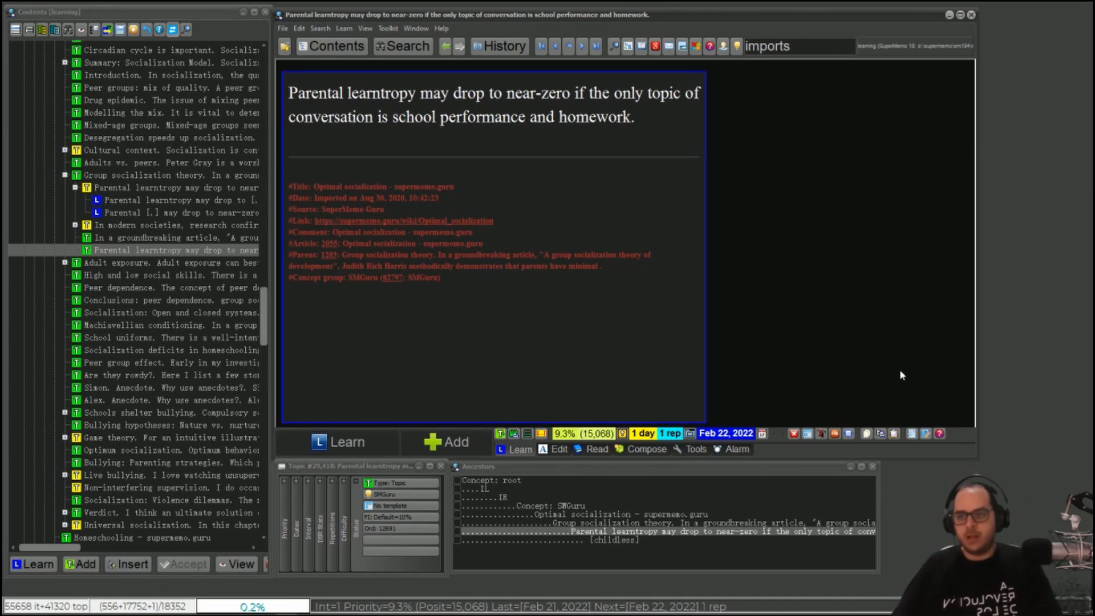
key("Right")
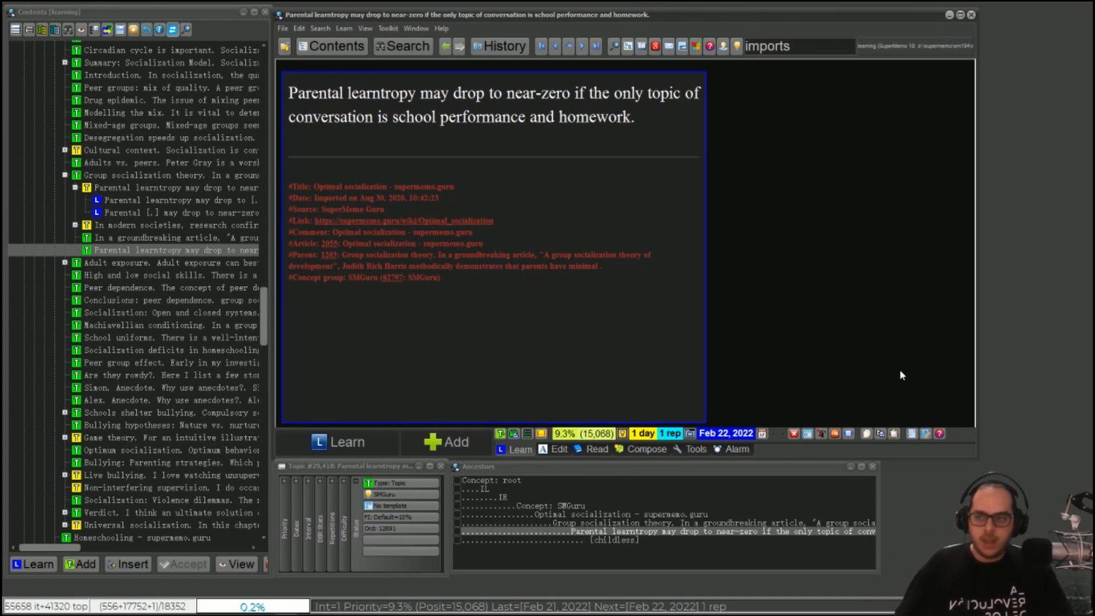
key("Right")
key("Right")
key("Right")
key("Right")
key("Right")
key("Right")
key("Right")
key("Right")
key("Right")
key("Right")
key("Right")
key("Right")
key("Right")
key("Right")
key("Right")
key("Right")
key("Right")
key("Right")
key("Right")
key("Right")
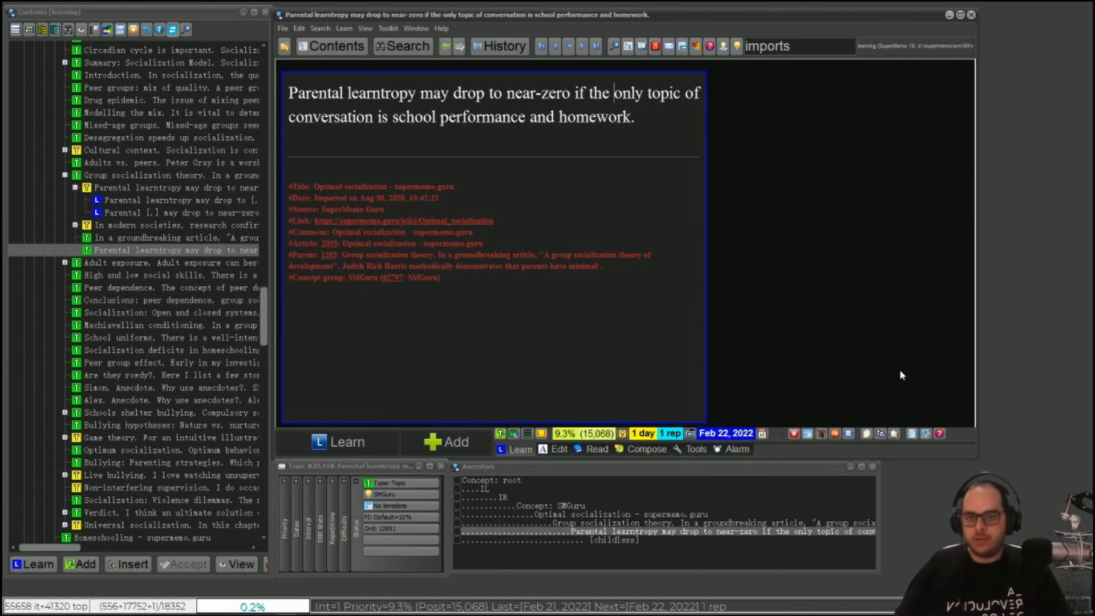
key("Right")
key("Right")
key("Right")
key("Right")
key("Right")
key("Right")
key("Right")
key("Right")
key("Right")
key("Right")
key("Right")
key("Right")
key("Right")
key("Right")
key("Left")
key("Left")
key("Left")
key("Left")
key("Left")
key("Left")
key("Left")
key("Left")
key("Left")
key("Left")
key("Left")
key("Left")
key("Left")
key("Left")
key("Left")
key("Left")
key("Left")
key("Left")
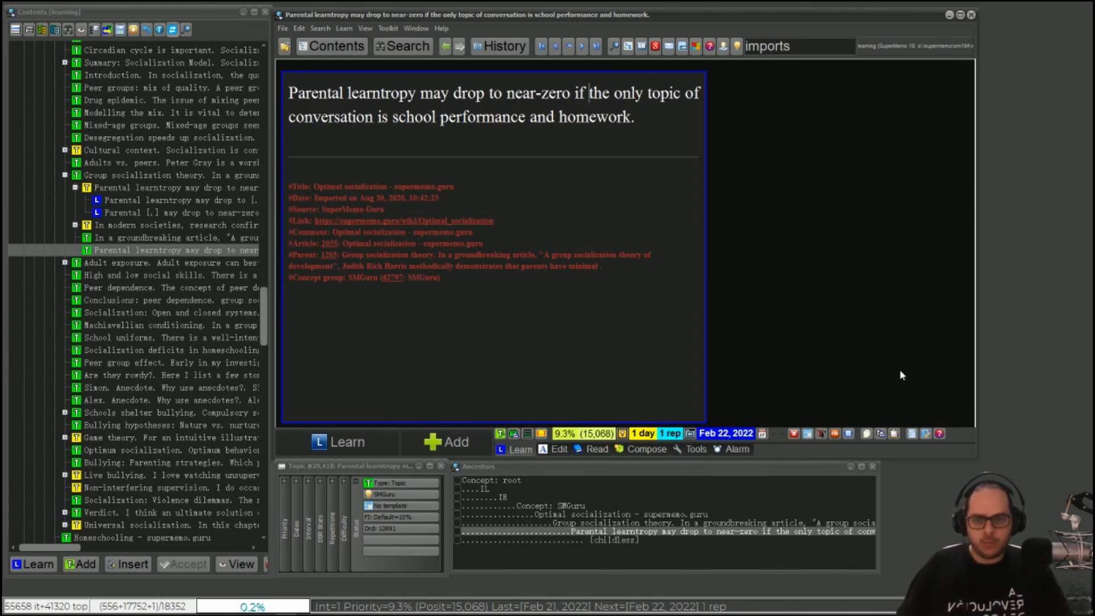
Try selecting "-zero" in the topic's first line, and clear the selection
key("shift+Left")
key("shift+Left")
key("shift+Left")
key("shift+Left")
key("shift+Left")
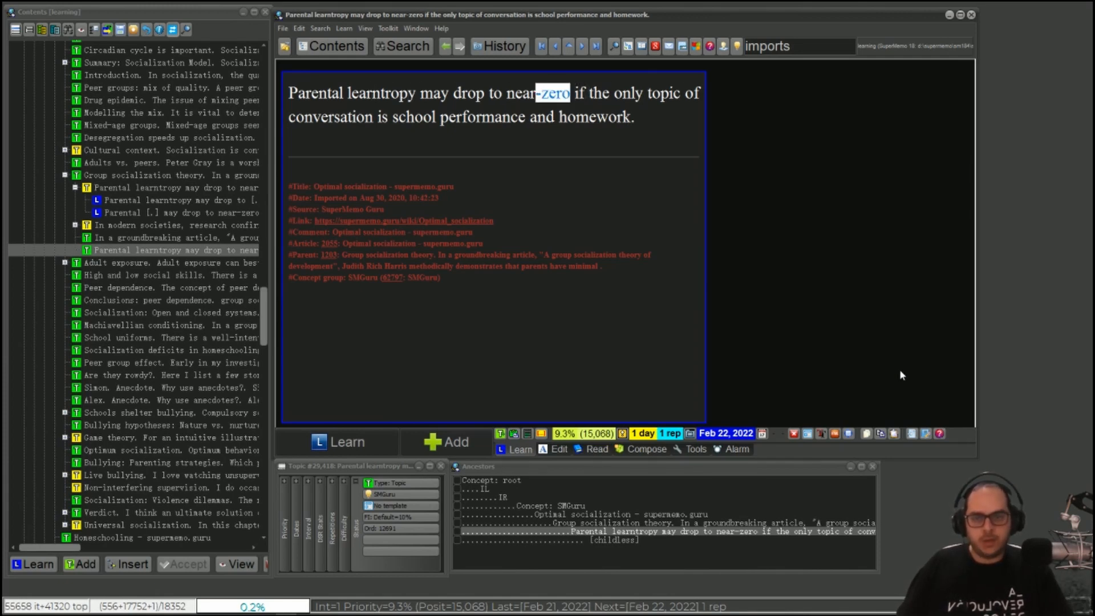
key("Right")
key("Right")
key("Right")
key("Right")
key("Right")
key("Right")
key("Right")
key("Right")
key("Right")
key("Right")
key("Right")
key("Right")
key("Right")
key("Right")
key("Right")
key("Right")
key("Right")
key("Right")
key("Right")
key("Right")
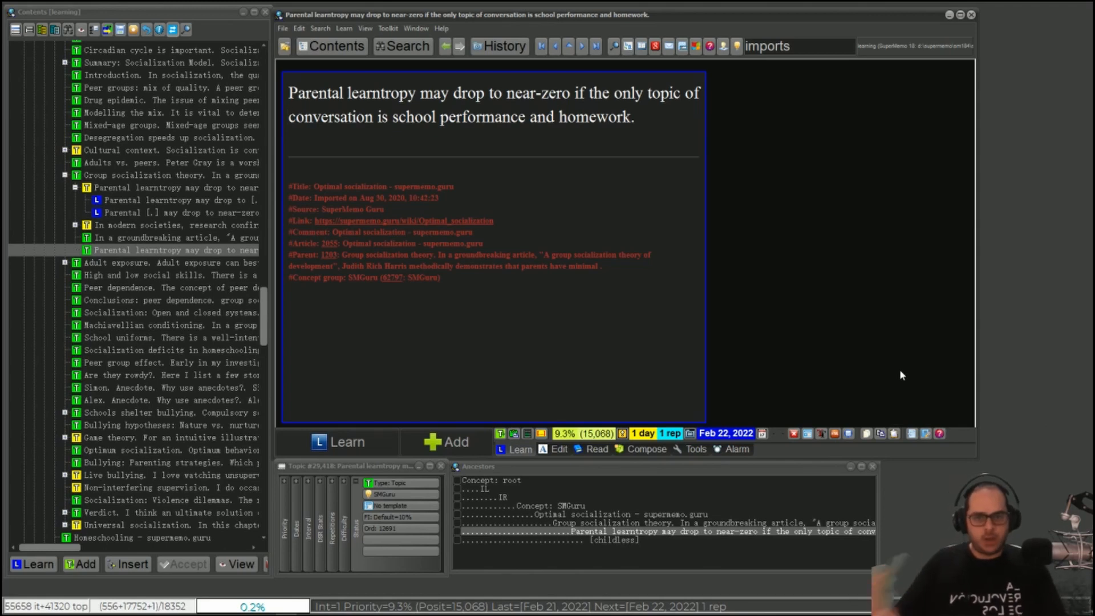
Move the clause about learntropy dropping to near-zero to the end, so the sentence starts with "If the only topic of conversation"
key("Up")
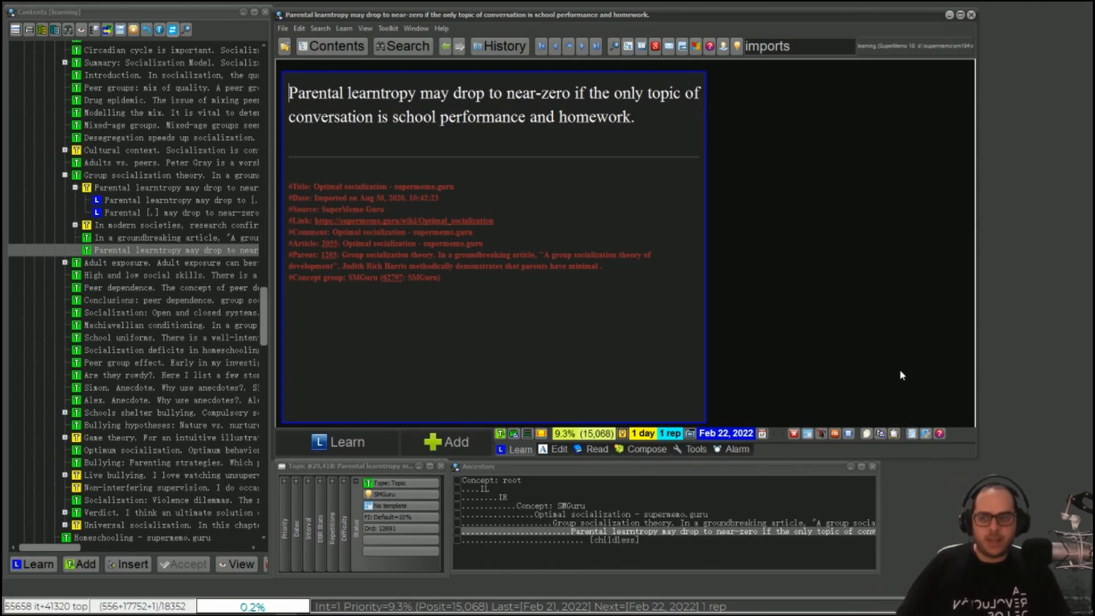
key("Right")
key("Right")
key("Right")
key("Right")
key("Right")
key("Right")
key("Right")
key("Right")
key("Right")
key("Right")
key("Right")
key("Right")
key("Right")
key("Right")
key("Right")
key("Right")
key("Right")
key("Right")
key("Right")
key("Right")
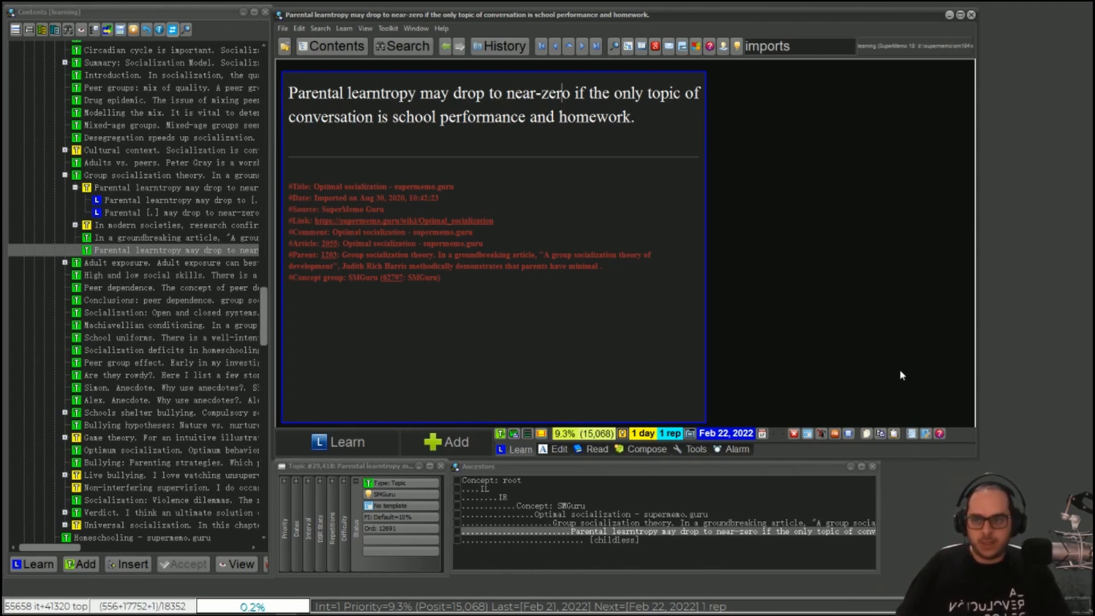
key("ctrl+shift+Left")
key("ctrl+shift+Left")
key("ctrl+shift+Left")
key("ctrl+shift+Left")
key("ctrl+shift+Left")
key("ctrl+shift+Left")
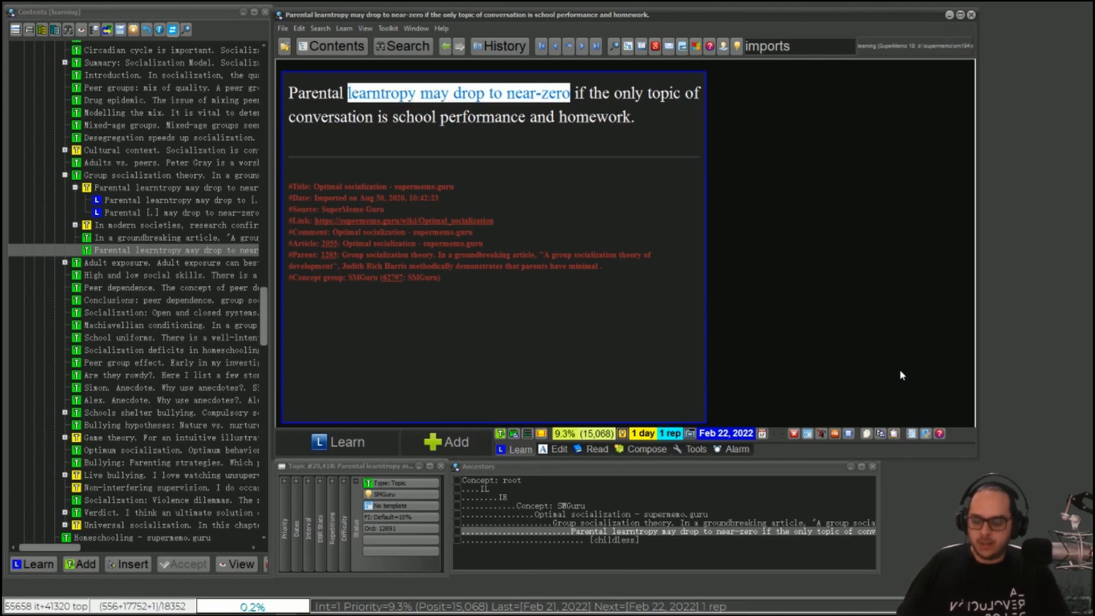
key("ctrl+shift+Left")
key("Delete")
key("Delete")
type("I")
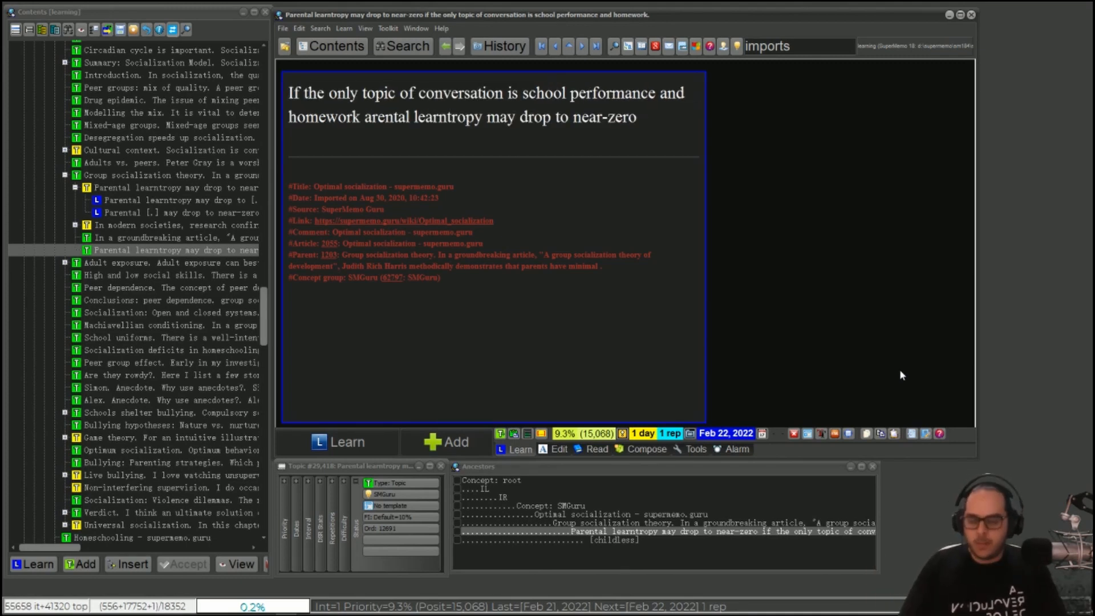
Complete the word "parental" after "homework" with a lowercase p
type("p")
key("Right")
key("Right")
key("Right")
key("Right")
key("Right")
key("Right")
key("Right")
key("Right")
key("Right")
key("Right")
key("Right")
key("Right")
key("Right")
key("Right")
key("Right")
key("Right")
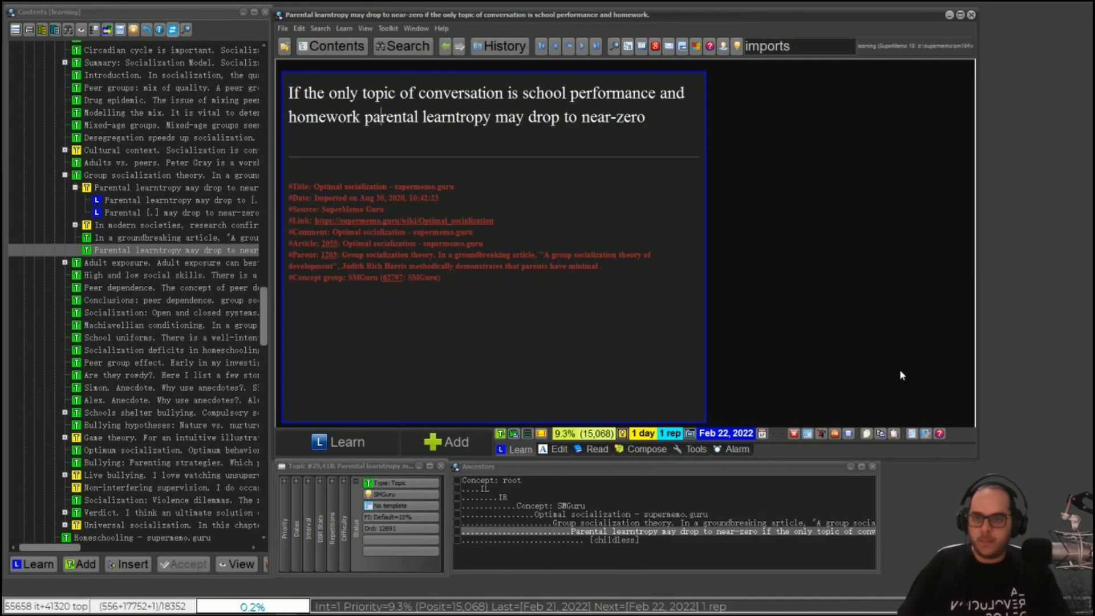
Move the text cursor past the corrected word "parental" and finish editing the reworded topic
key("Right")
key("Right")
key("Right")
key("Right")
key("Right")
key("Right")
key("Right")
key("Right")
key("Right")
key("Right")
key("Right")
key("Right")
key("Right")
key("Right")
key("Right")
key("Right")
key("Right")
key("Right")
key("Right")
key("Right")
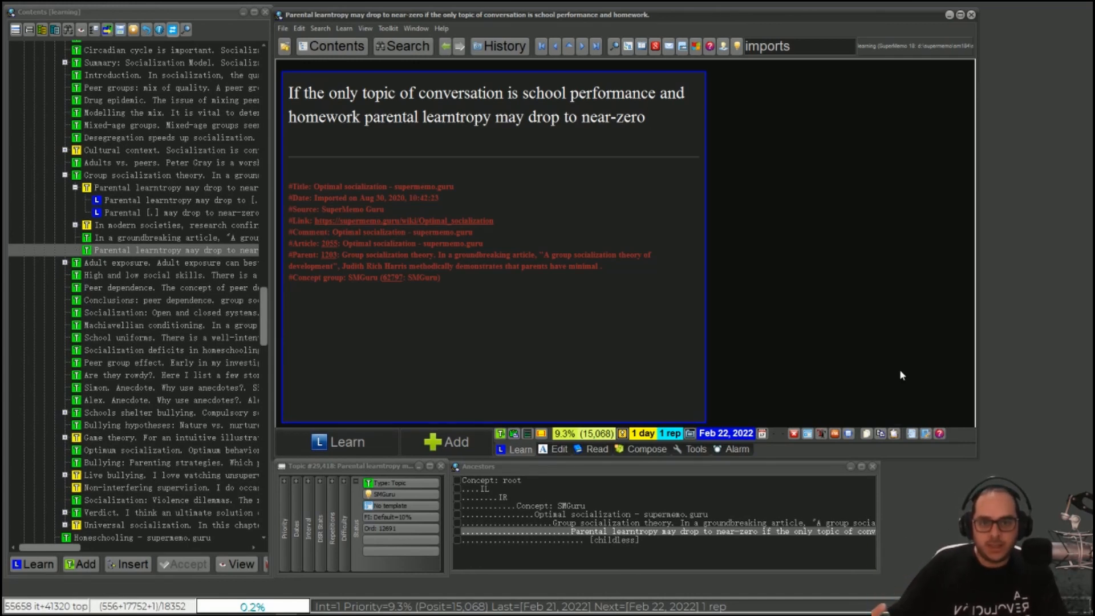
key("Escape")
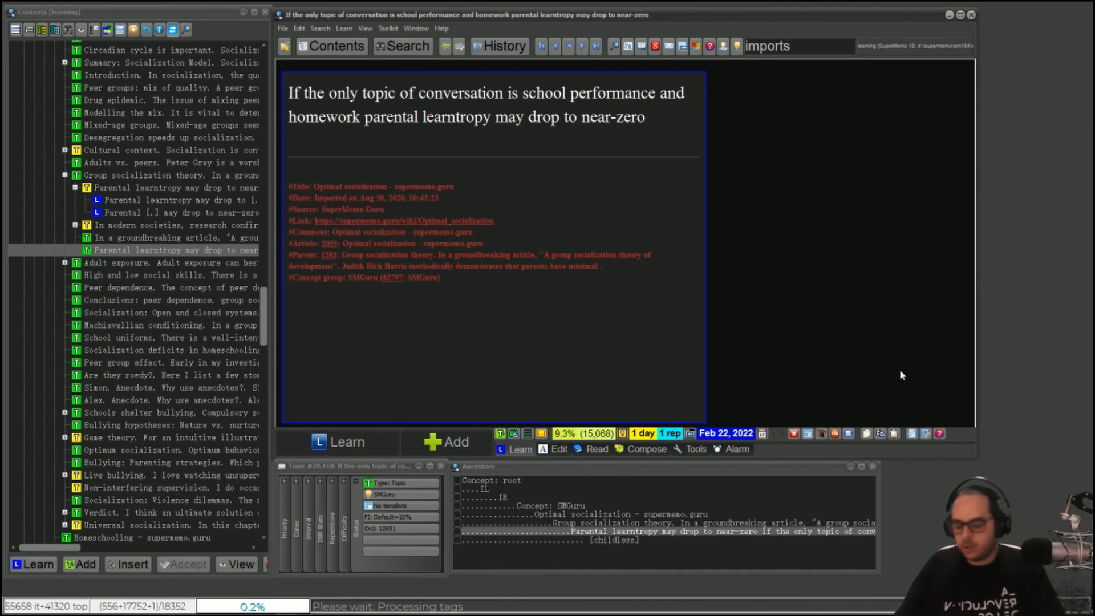
Apply the Article Picture template to the topic so that it gains an image area beside the text
key("ctrl+shift+m")
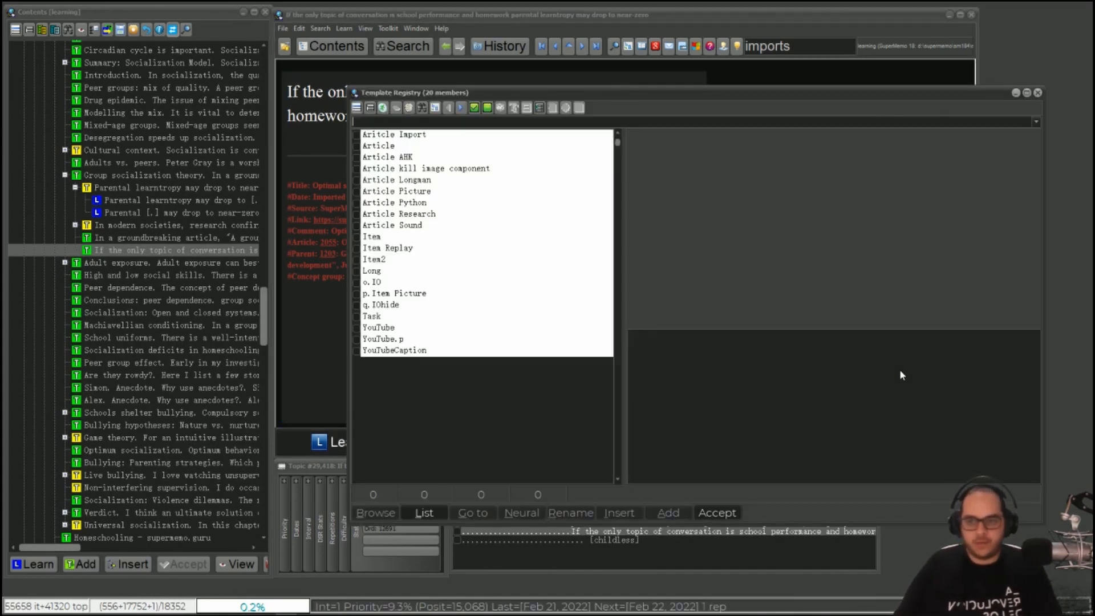
key("Escape")
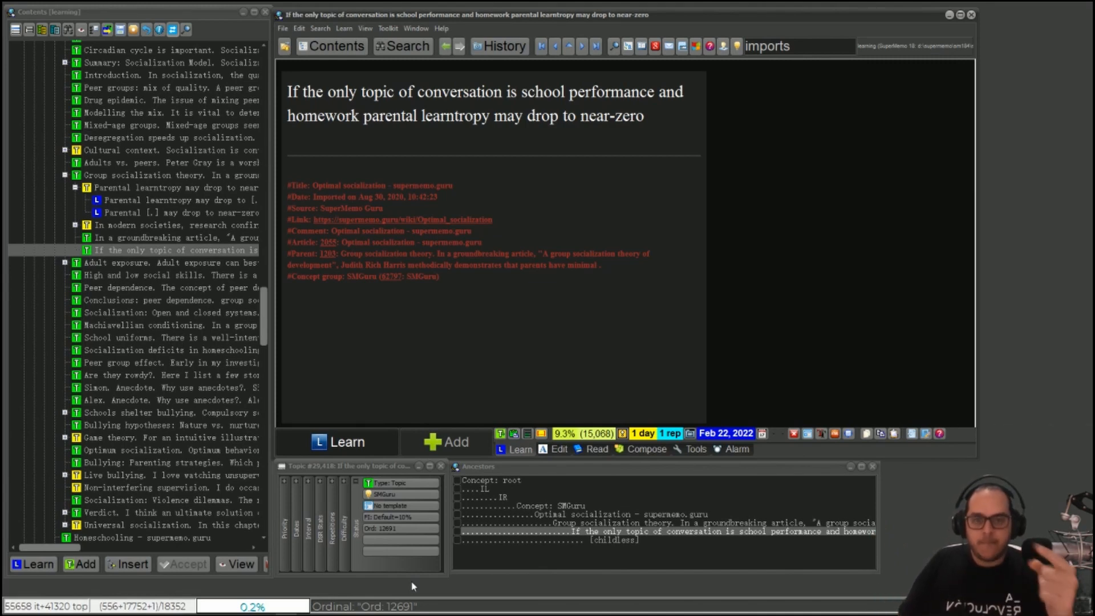
left_click(573, 137)
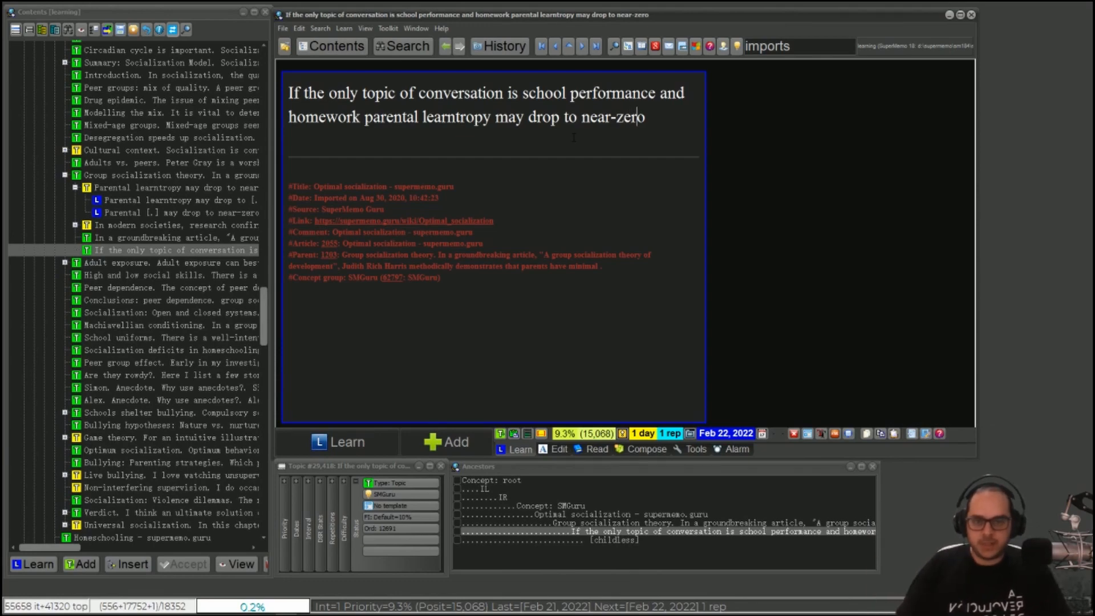
type("#")
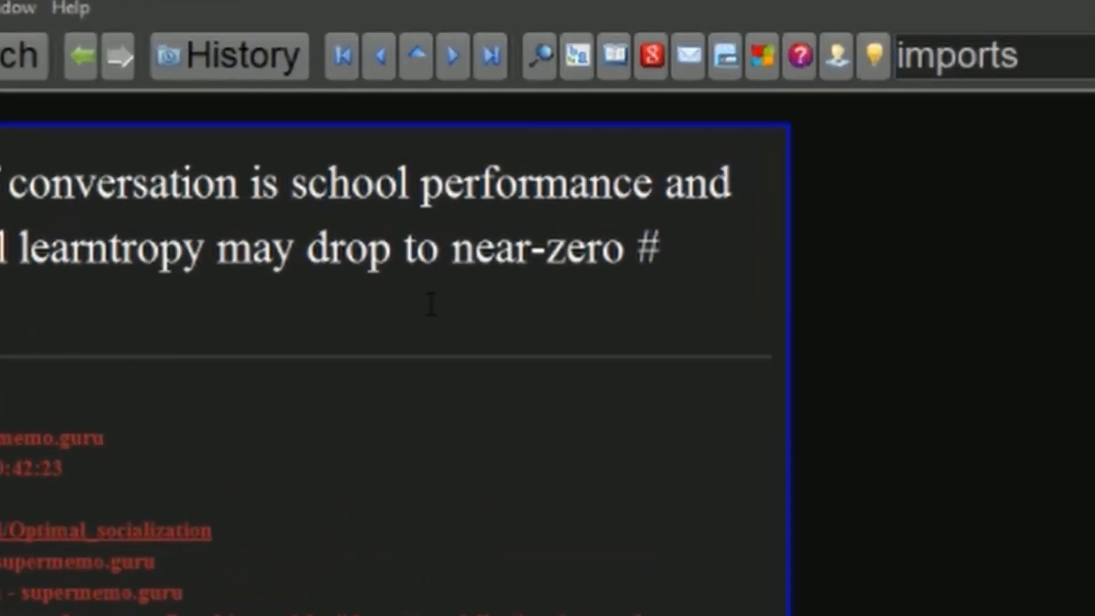
key("BackSpace")
key("ctrl+space")
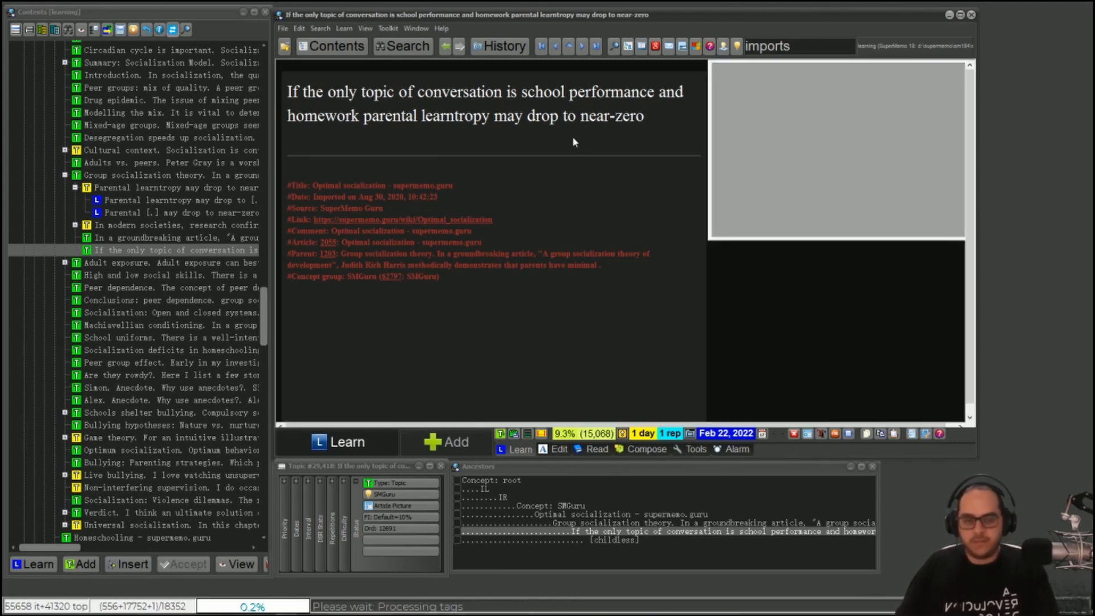
Search the image registry for "pio" and accept the selected image for the topic
key("F8")
type("pit")
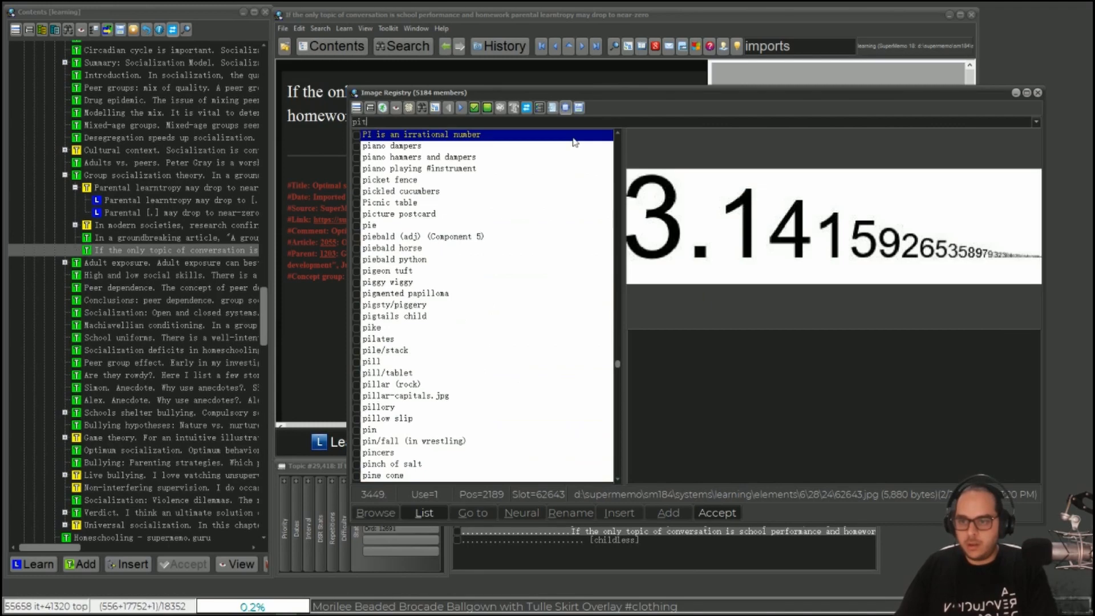
key("BackSpace")
type("o")
key("Return")
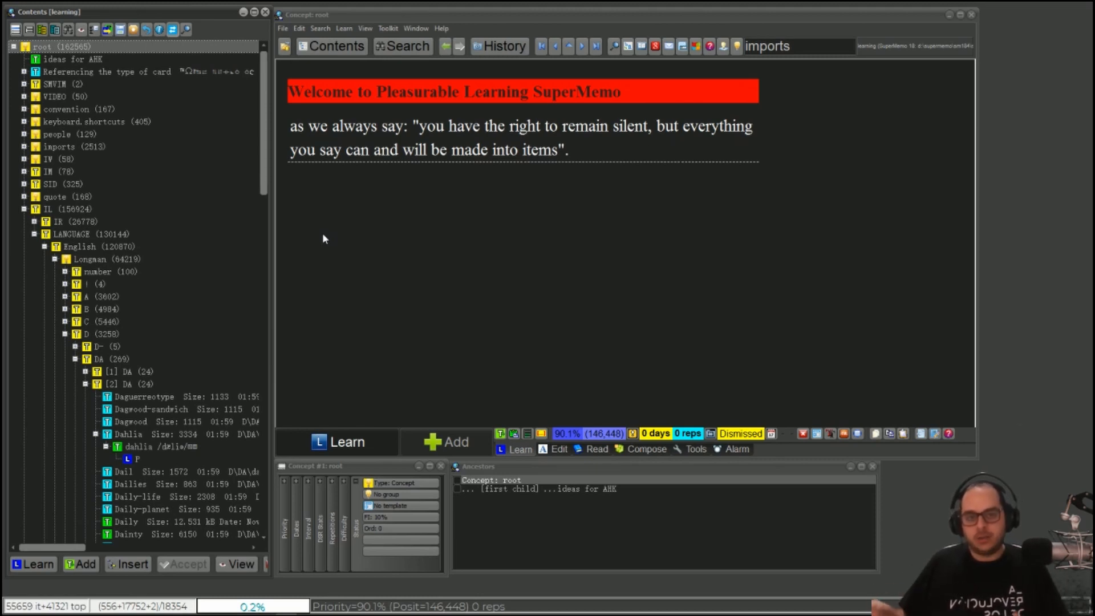
Try adding "# !p" after the quote in the root concept's text, and remove everything except the hash sign
left_click(475, 165)
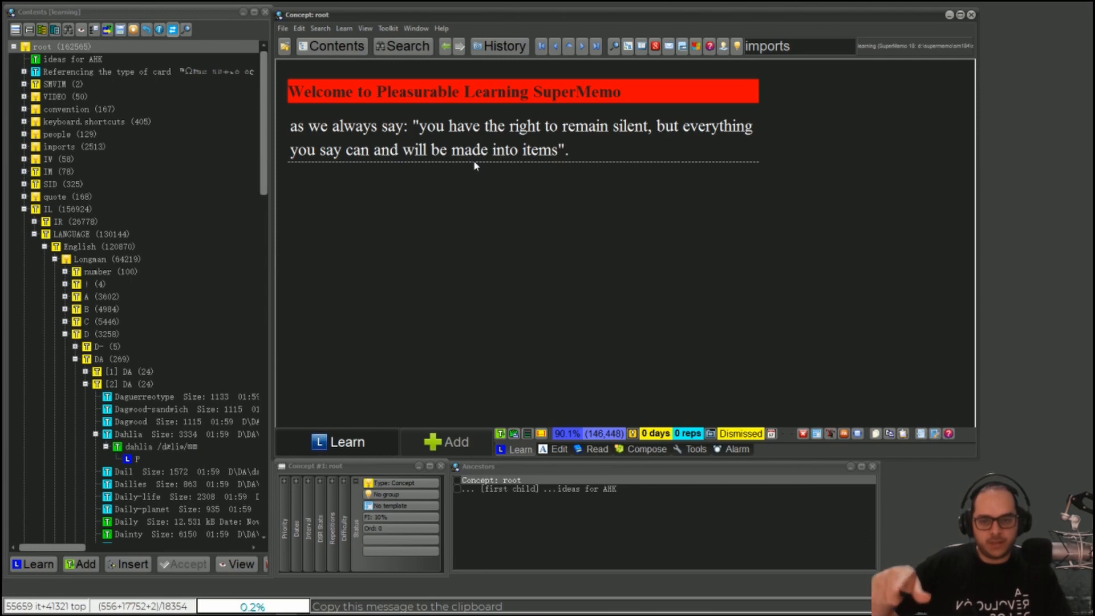
left_click(616, 148)
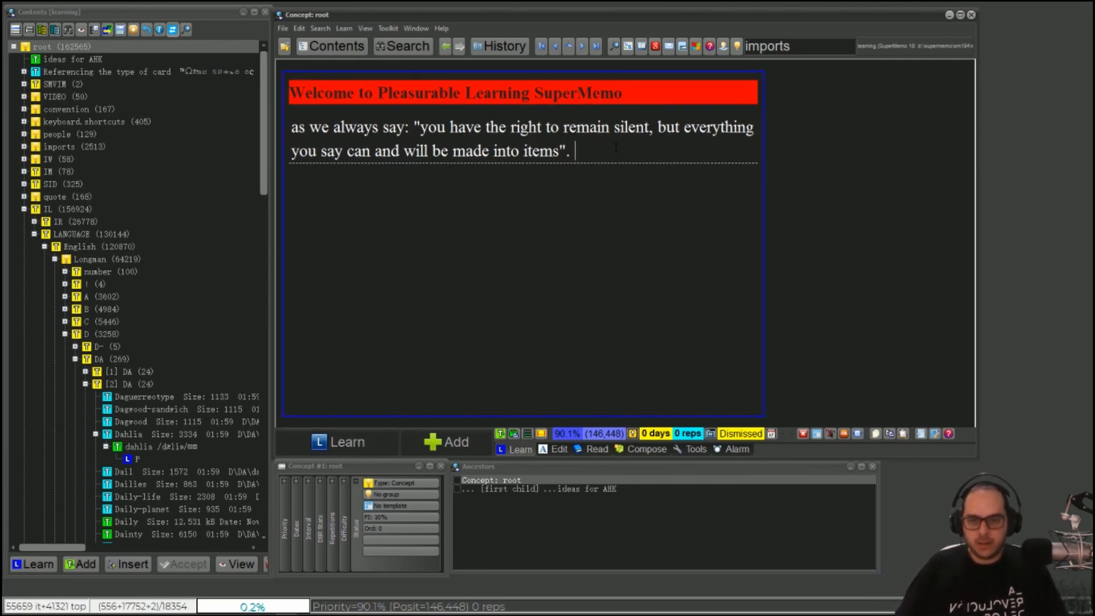
type("#")
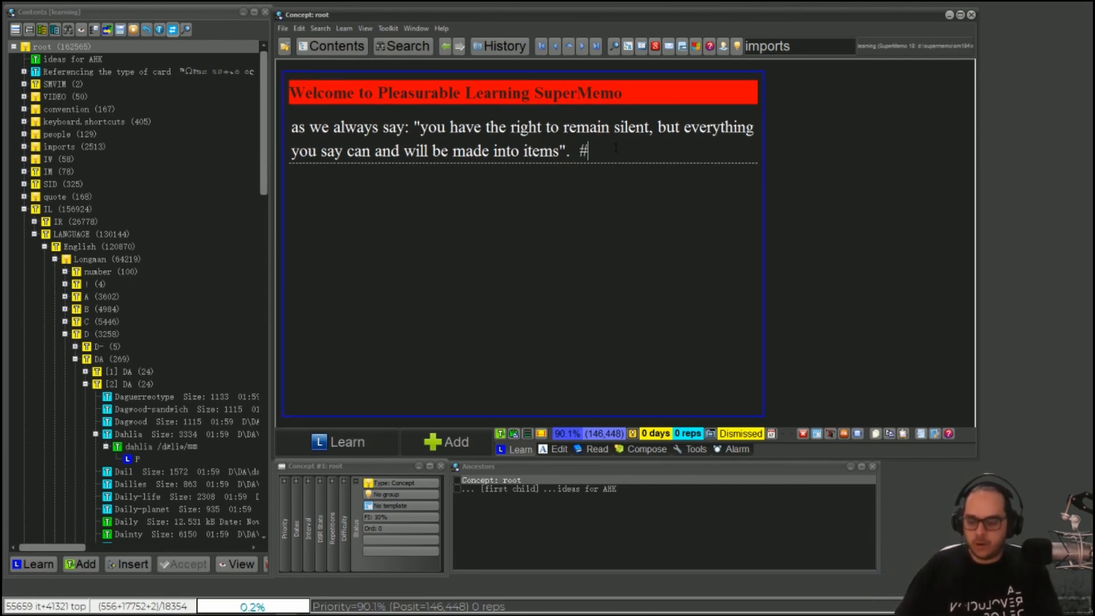
type(" !")
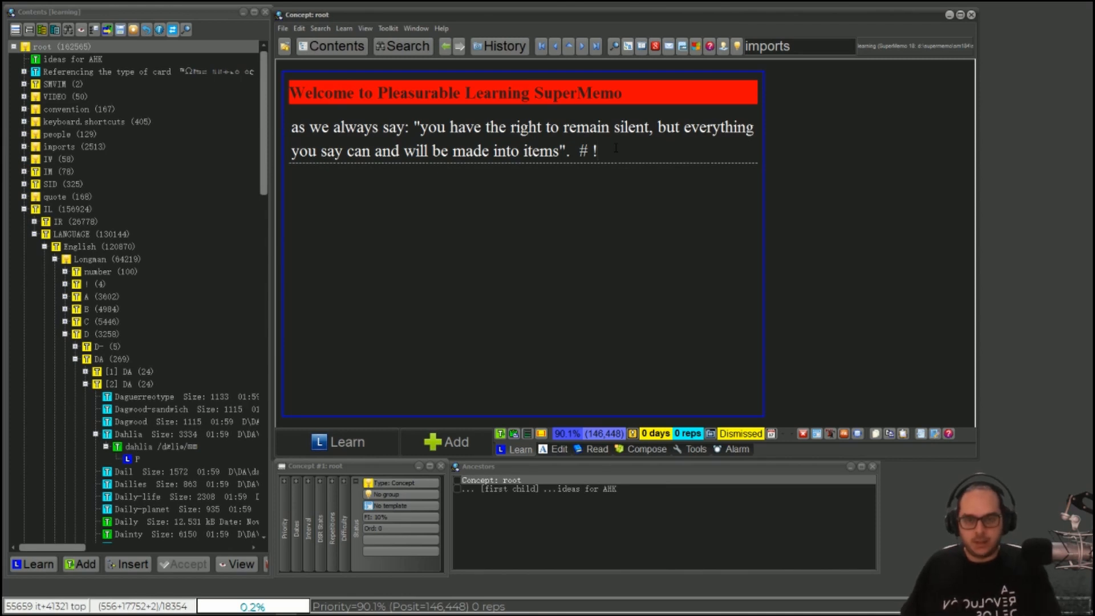
type("p")
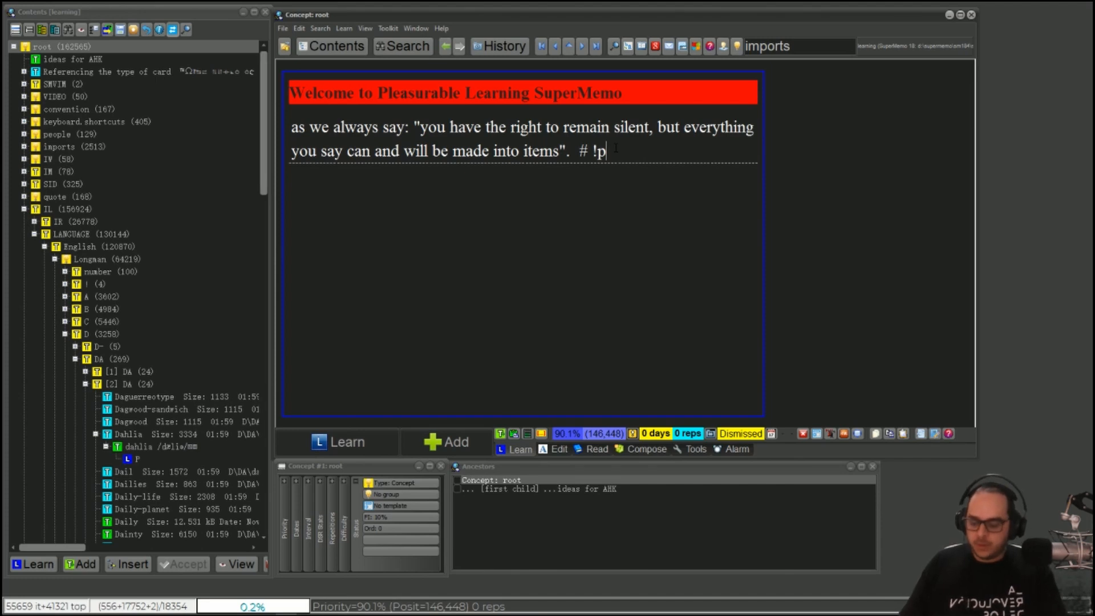
key("BackSpace")
key("BackSpace")
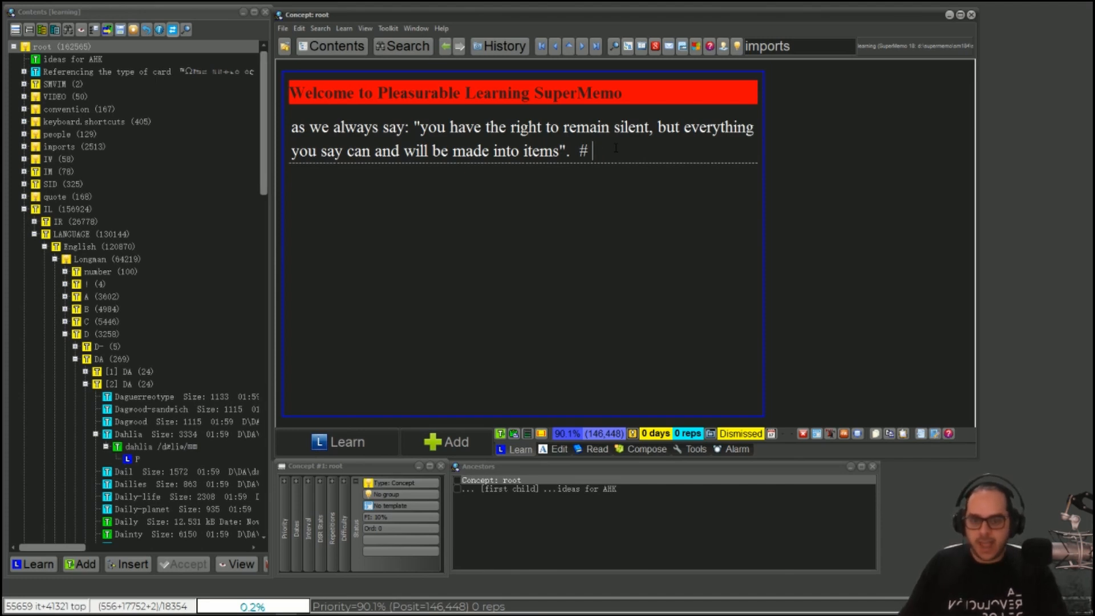
key("BackSpace")
Try completing the hashtag after the root concept's quote as "#neuro", and remove the word again
type("neuro")
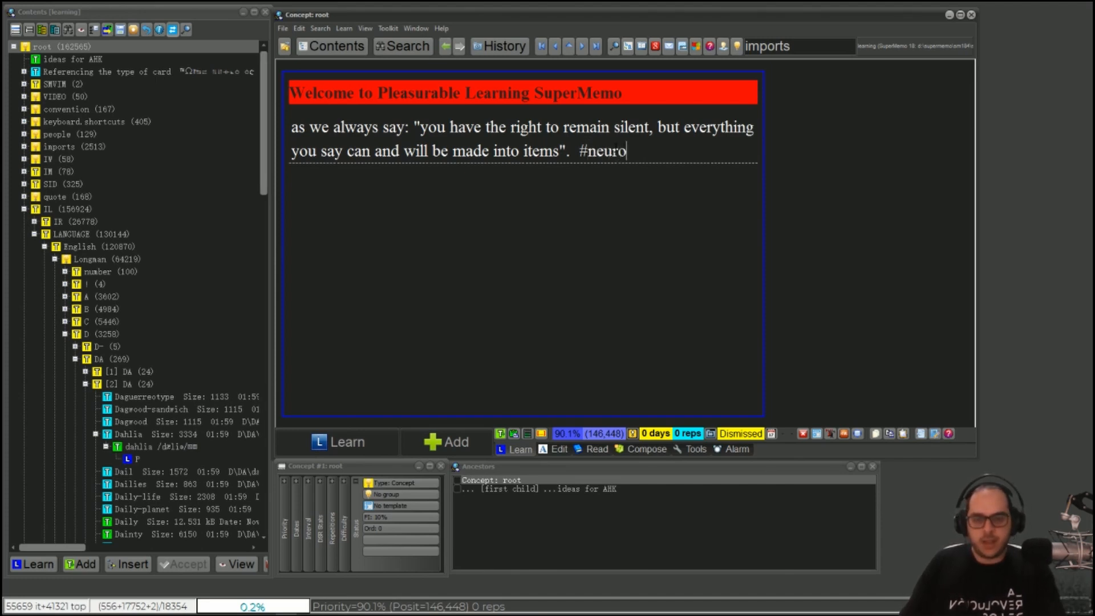
key("BackSpace")
key("BackSpace")
key("BackSpace")
key("BackSpace")
key("BackSpace")
Try the hashtag "#bio" after the root concept's quote, and delete the whole hashtag
type("b")
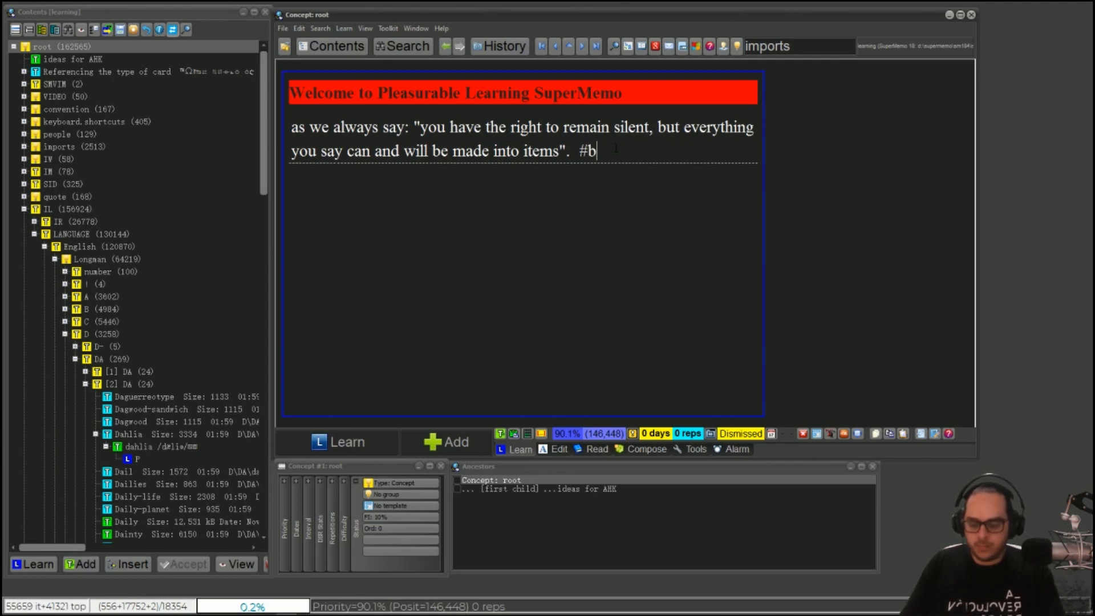
type("io")
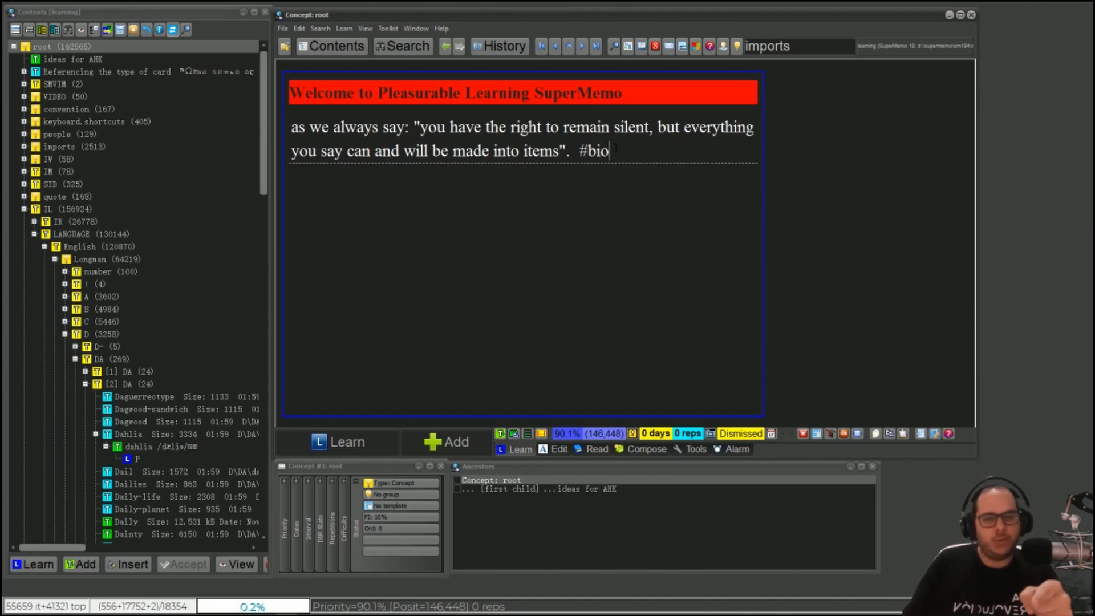
key("BackSpace")
key("BackSpace")
key("BackSpace")
key("BackSpace")
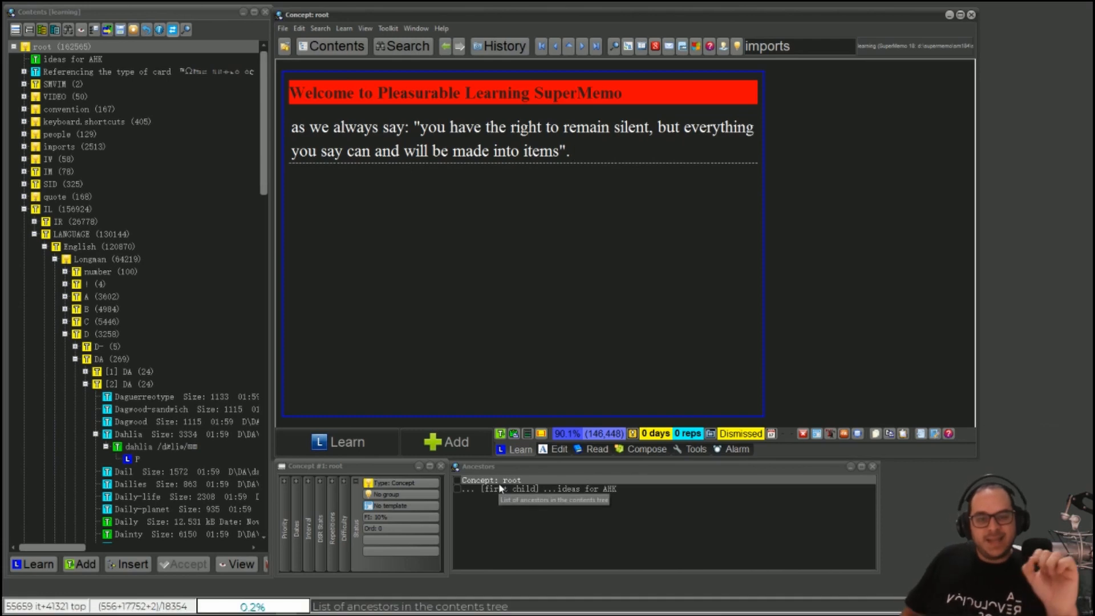